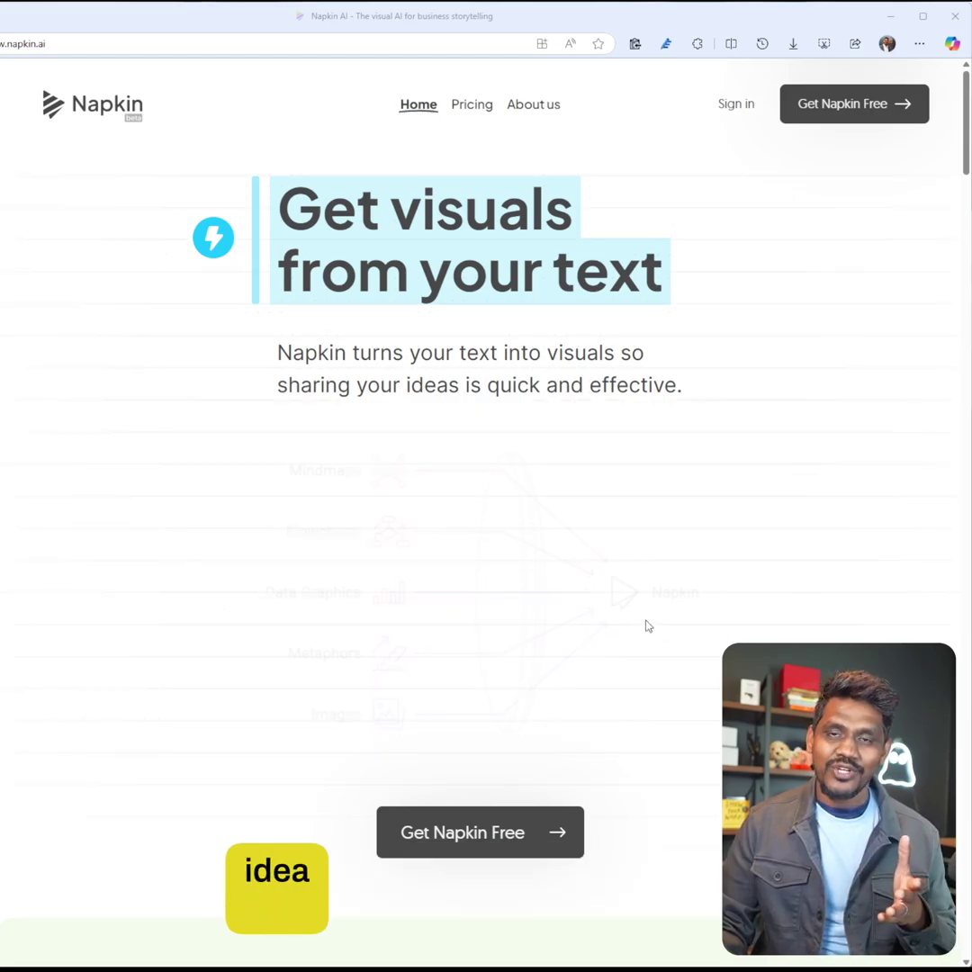
Review the home page's How it works steps, use cases and sample visuals.
scroll(644, 624, "down", 3)
scroll(636, 655, "down", 7)
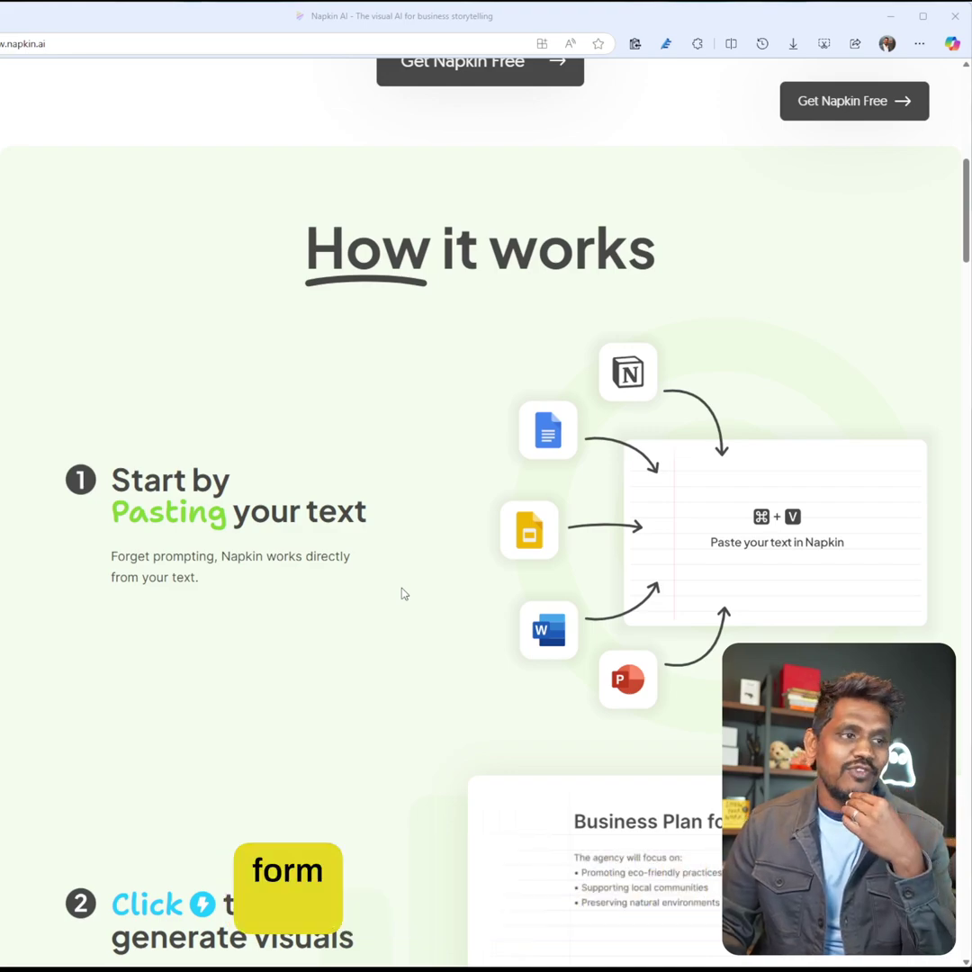
scroll(405, 594, "down", 2)
scroll(404, 594, "down", 3)
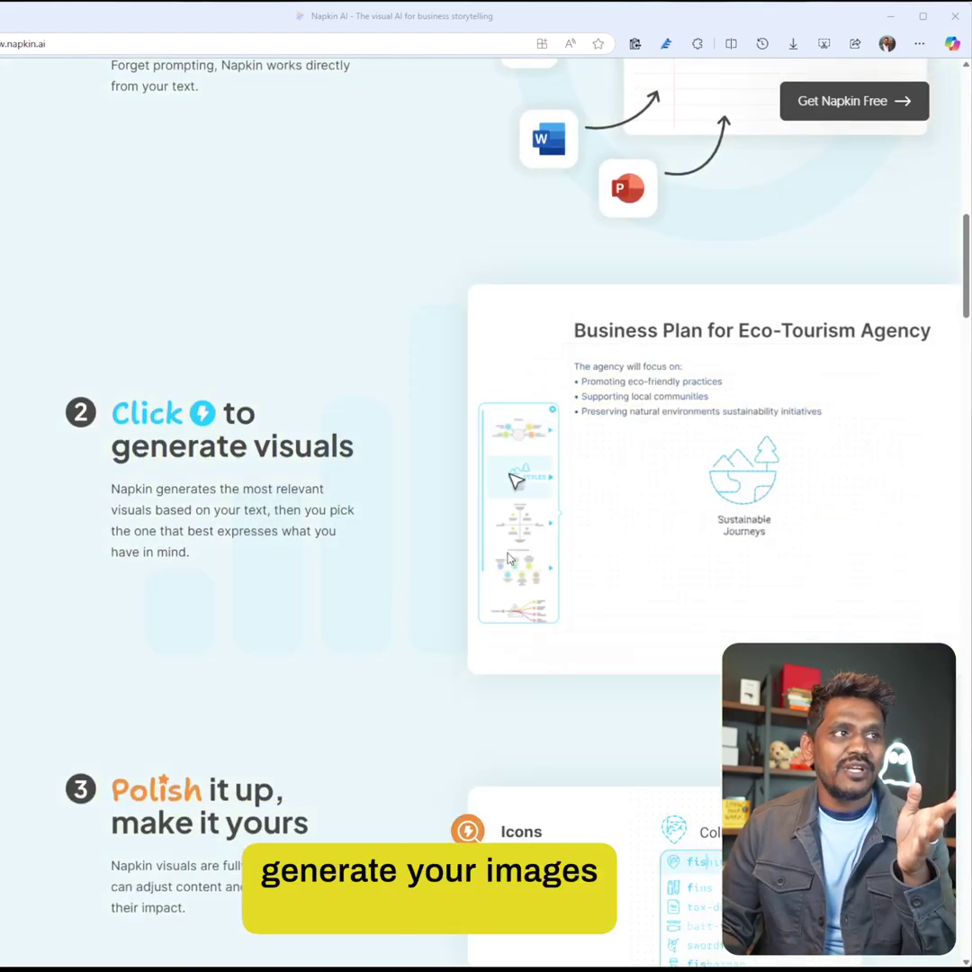
scroll(509, 558, "down", 4)
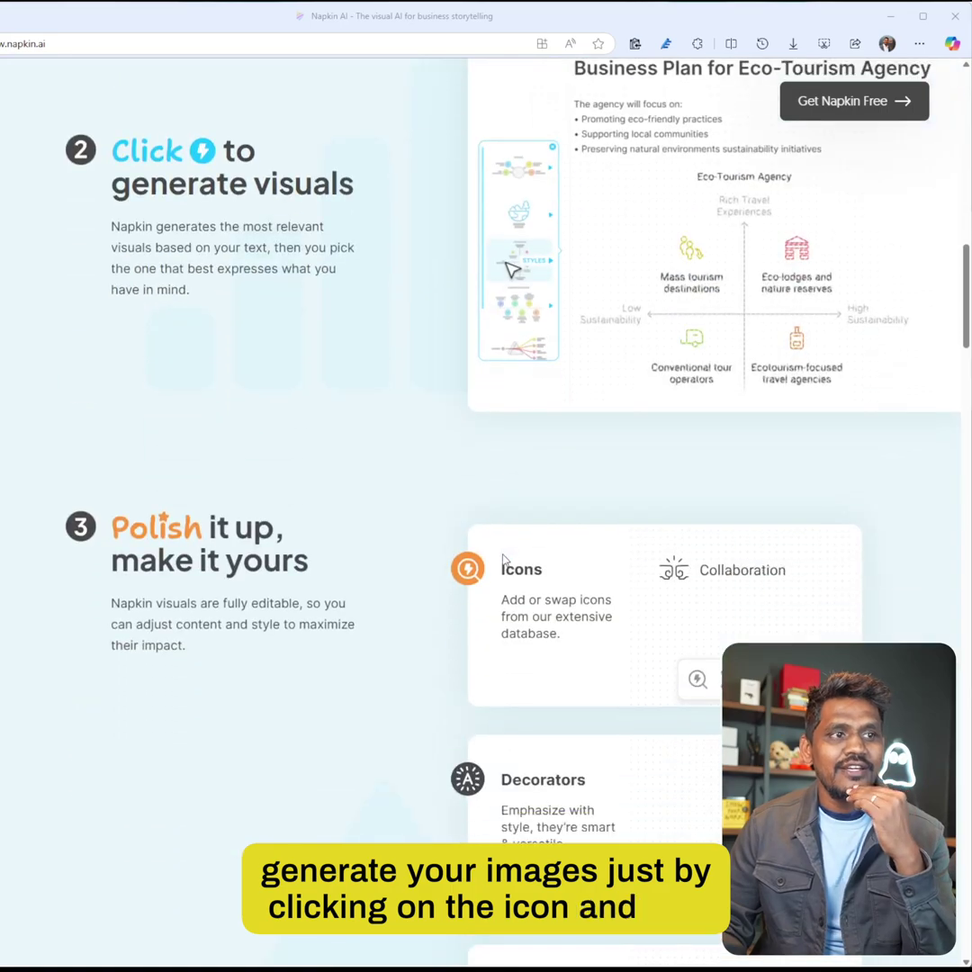
scroll(668, 583, "down", 3)
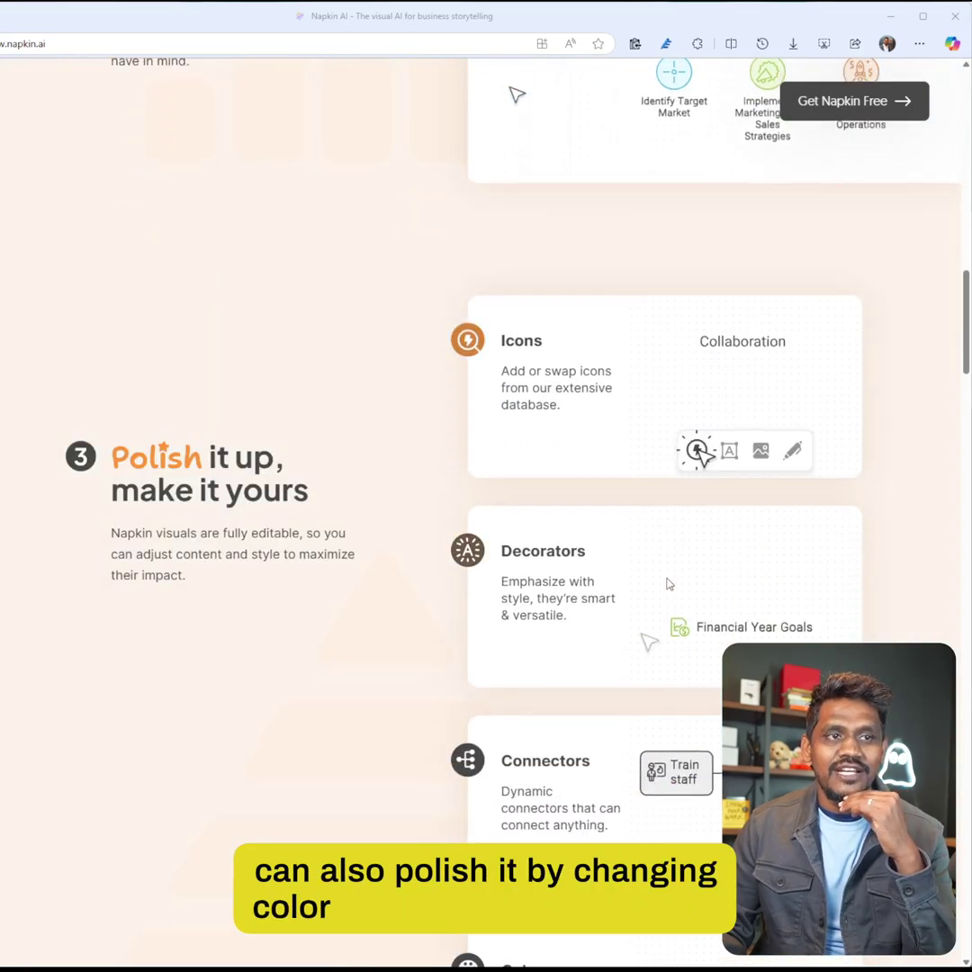
scroll(669, 584, "down", 3)
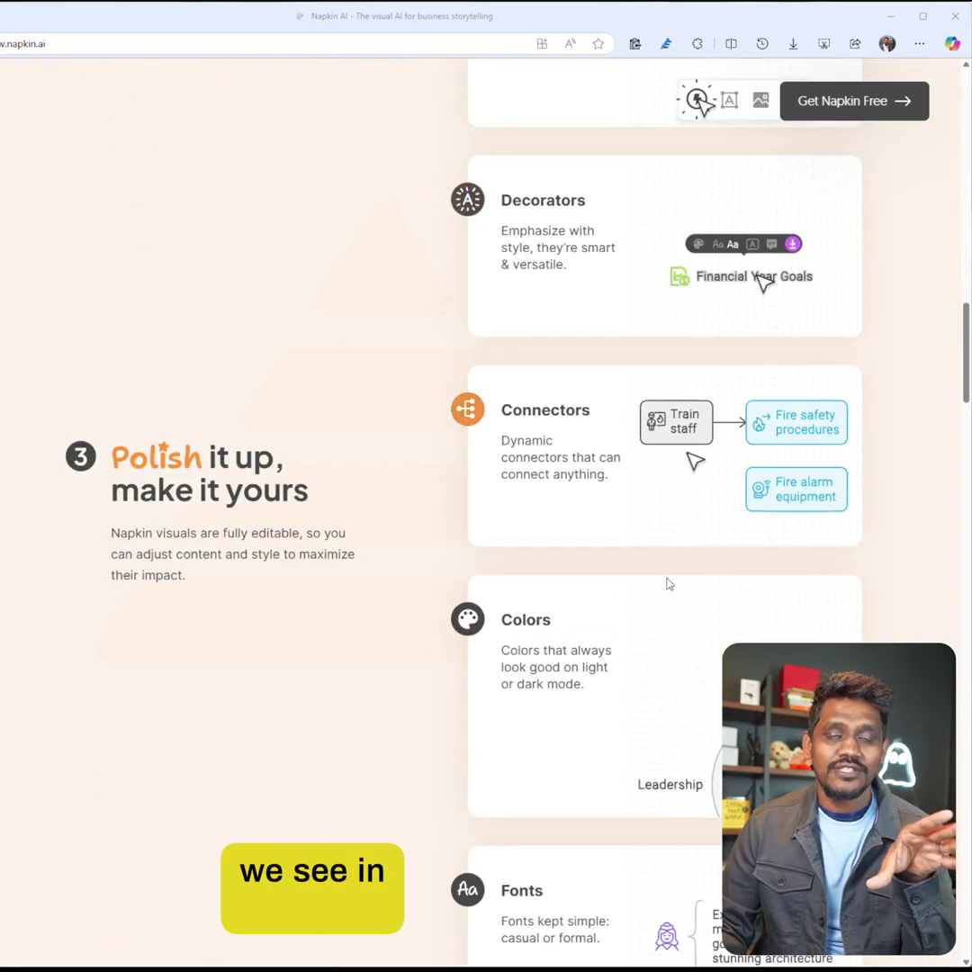
scroll(669, 583, "down", 4)
scroll(666, 581, "down", 4)
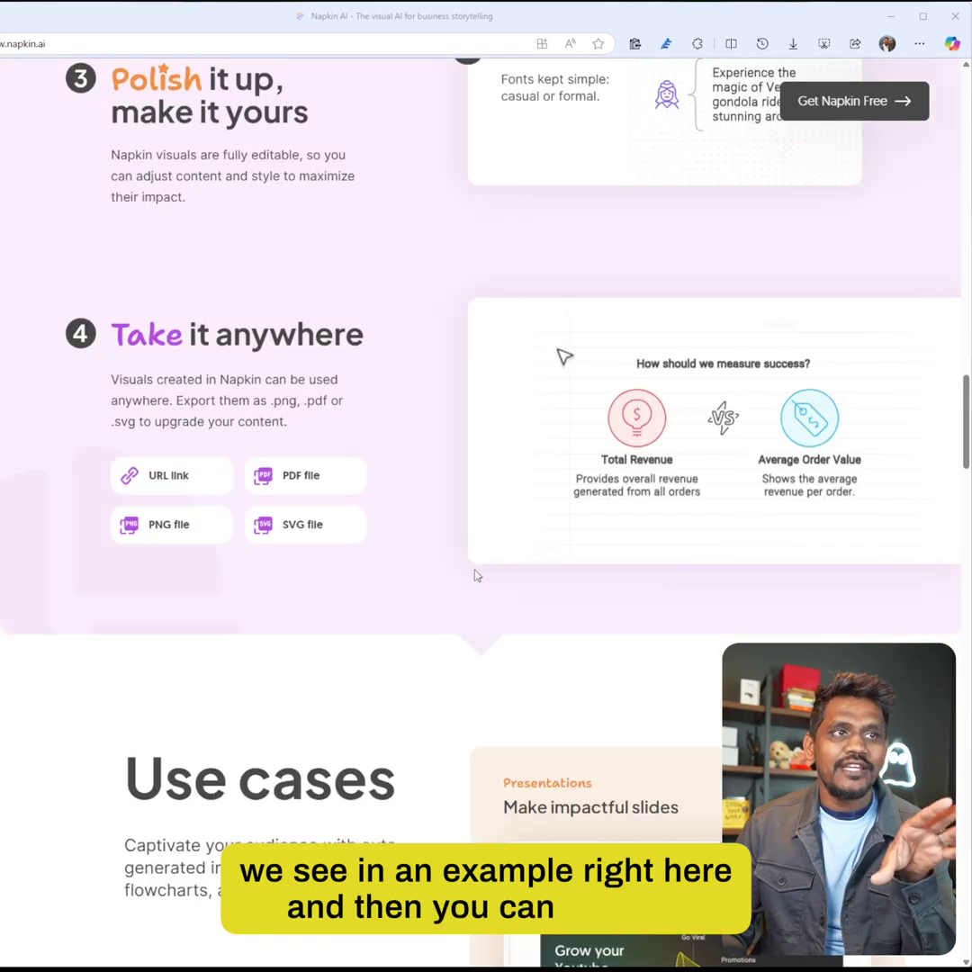
scroll(456, 551, "down", 4)
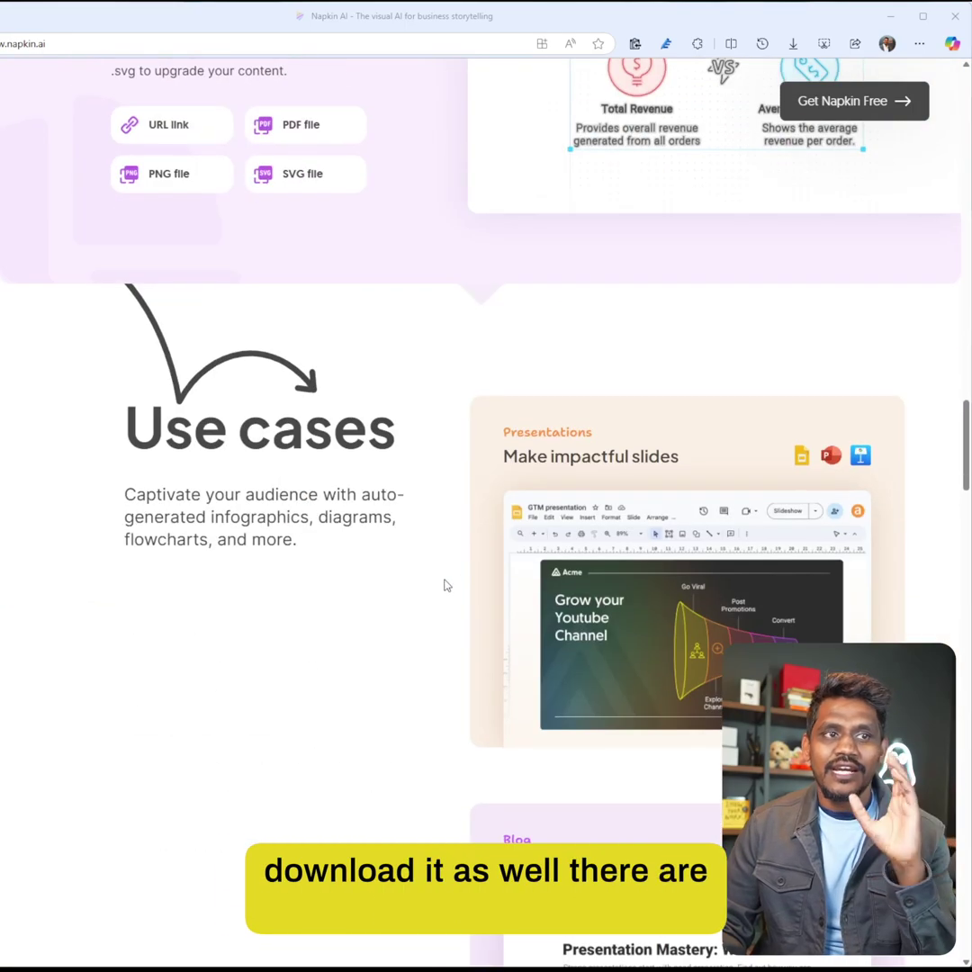
scroll(445, 581, "down", 3)
scroll(444, 586, "down", 3)
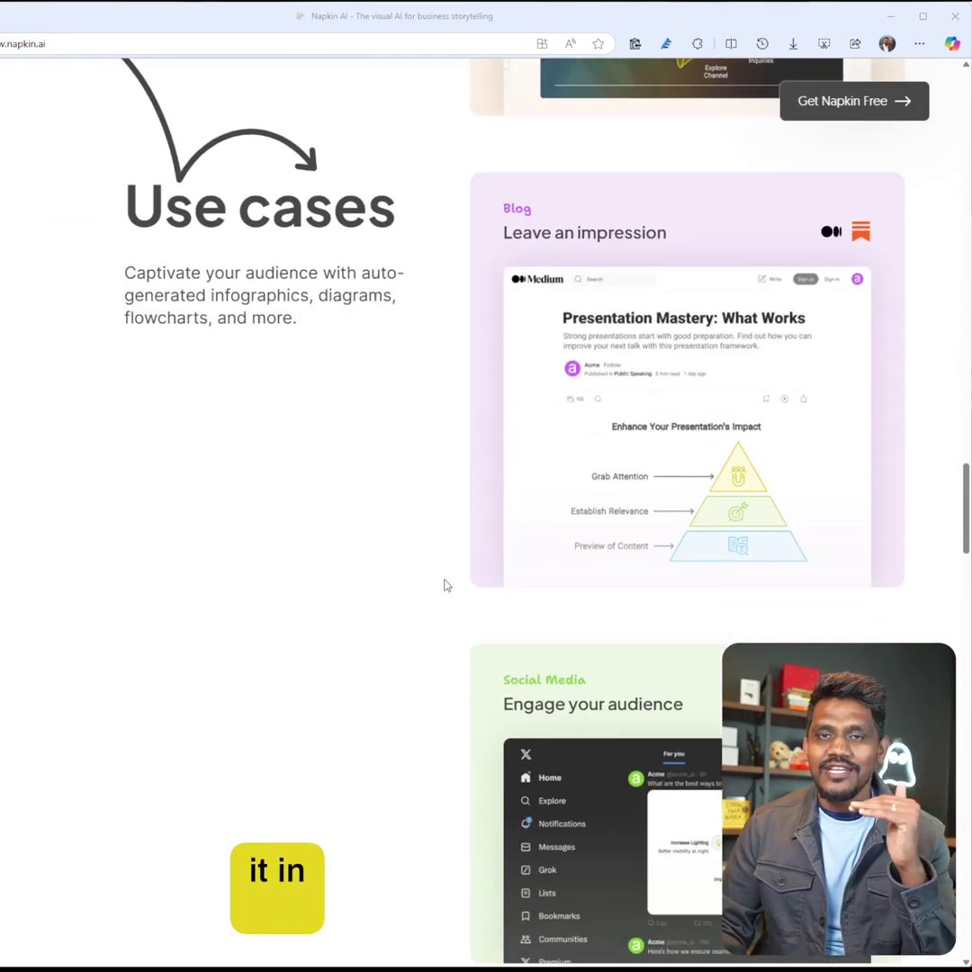
scroll(444, 586, "down", 5)
scroll(443, 586, "down", 3)
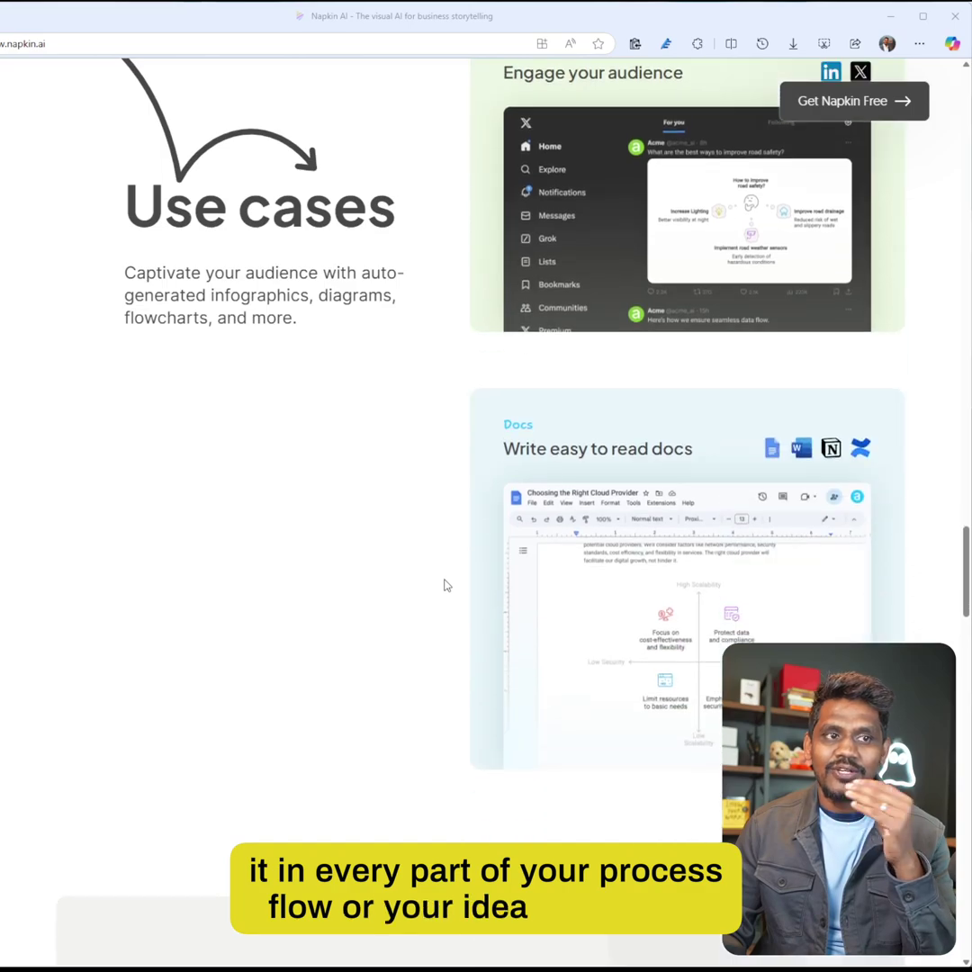
scroll(444, 586, "down", 7)
scroll(444, 586, "down", 5)
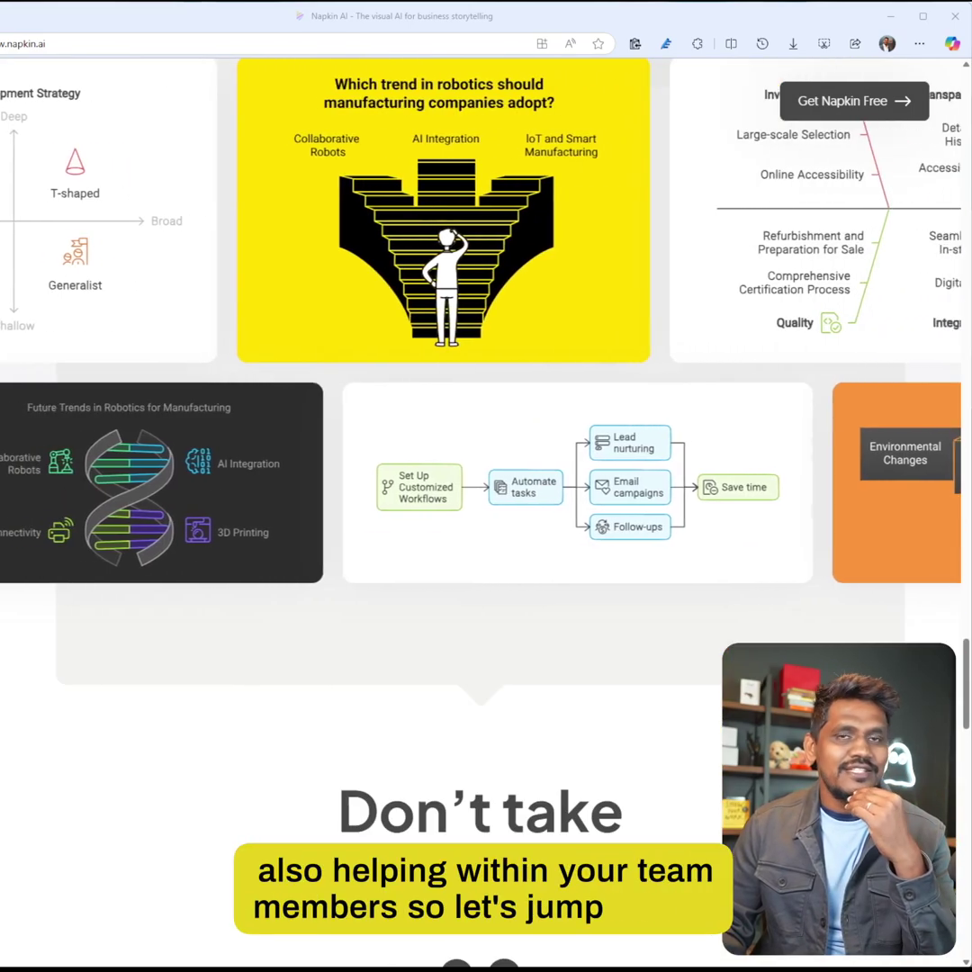
Create a new blank napkin in the Napkin editor.
left_click(2, 684)
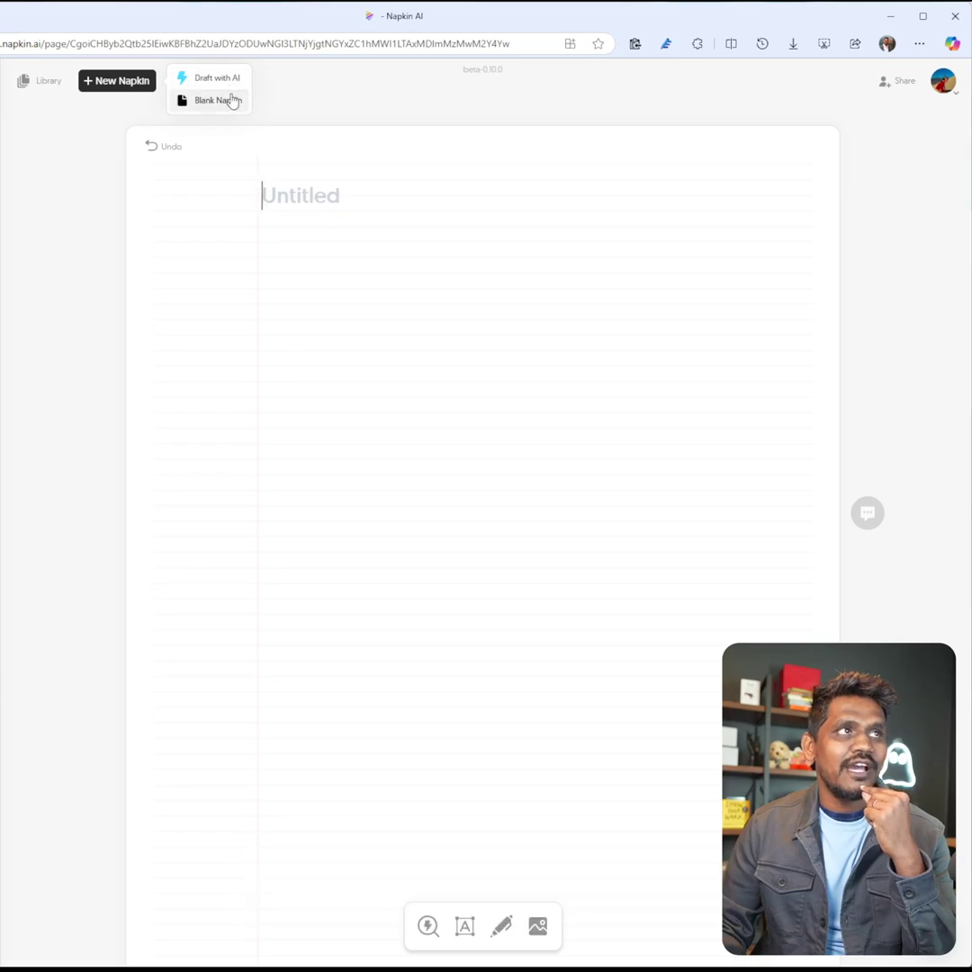
left_click(217, 100)
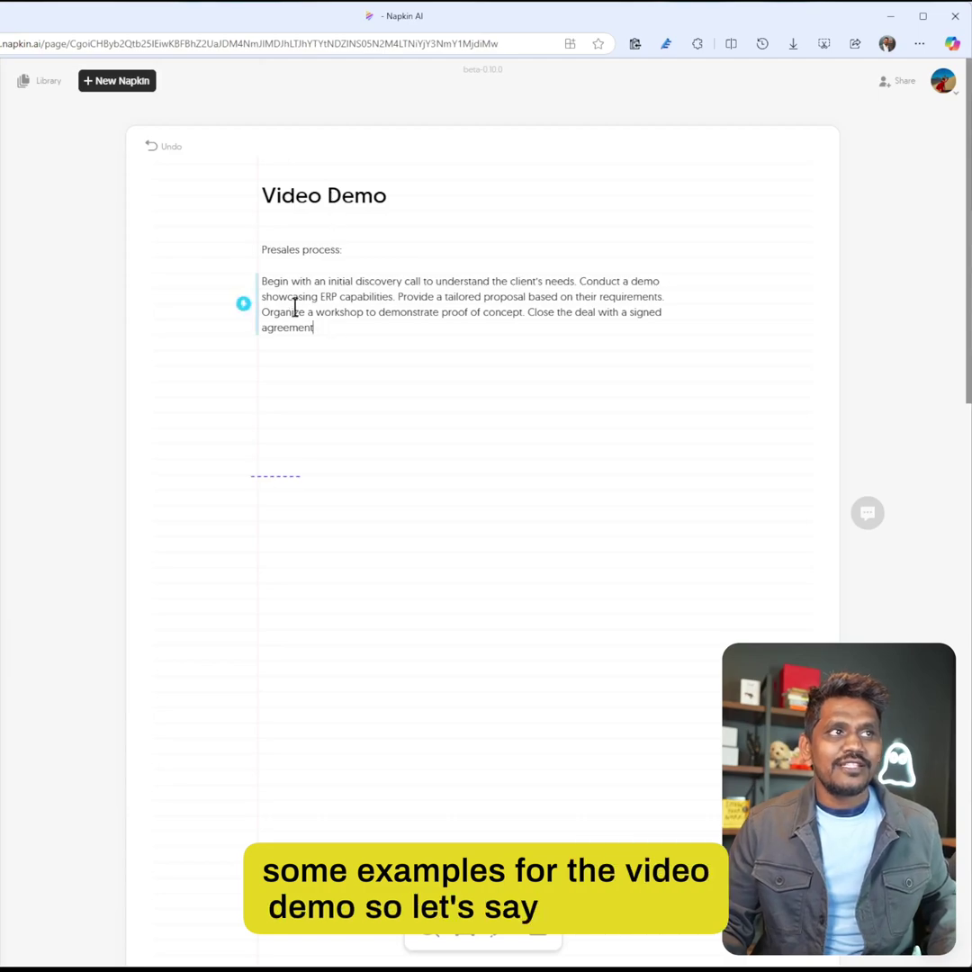
Generate visual suggestions from the paragraph under "Presales process:".
triple_click(294, 308)
left_click(327, 326)
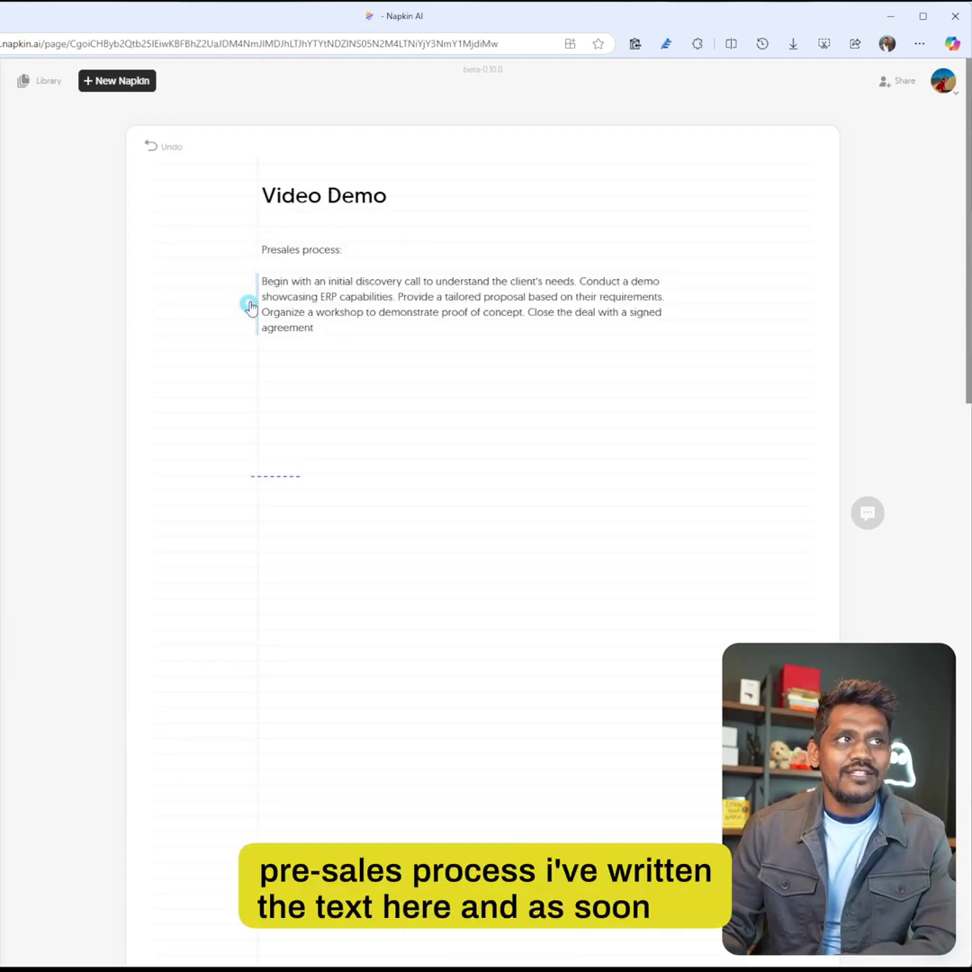
left_click(250, 307)
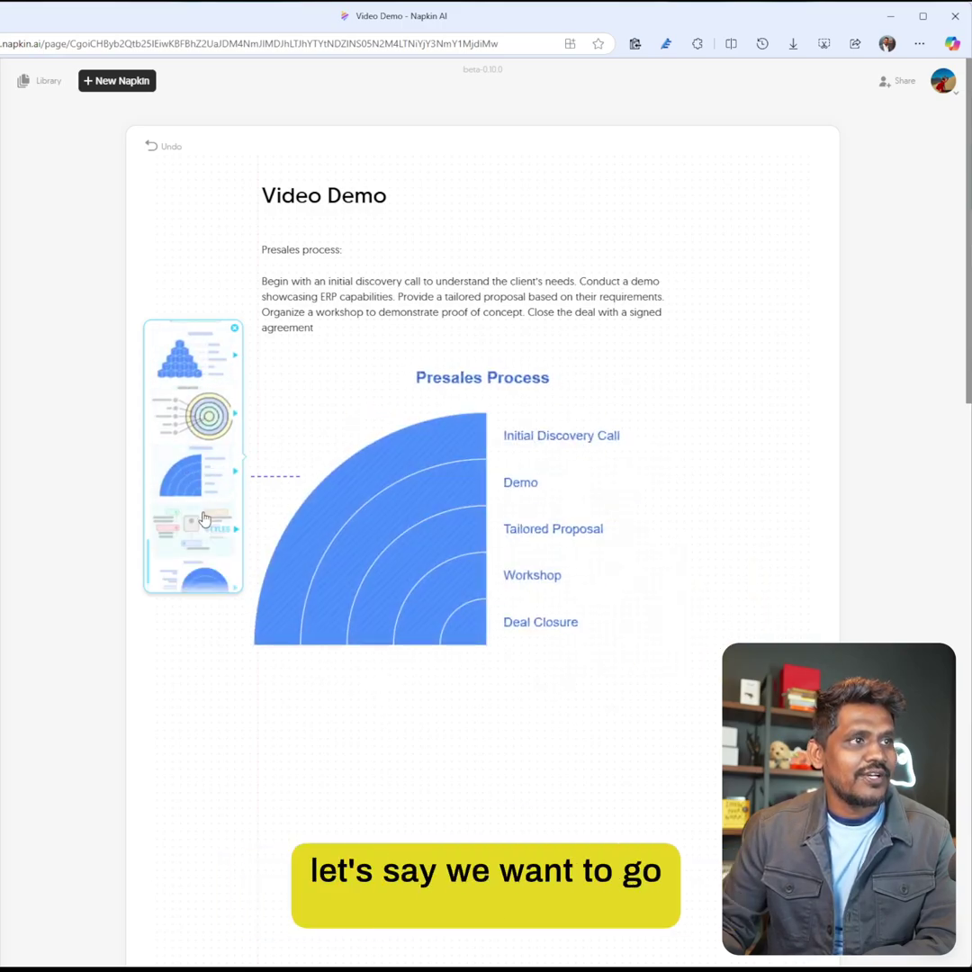
Look through the suggested presales visuals and choose the vertical Presales Process Funnel with four icon tiers.
scroll(205, 519, "down", 1)
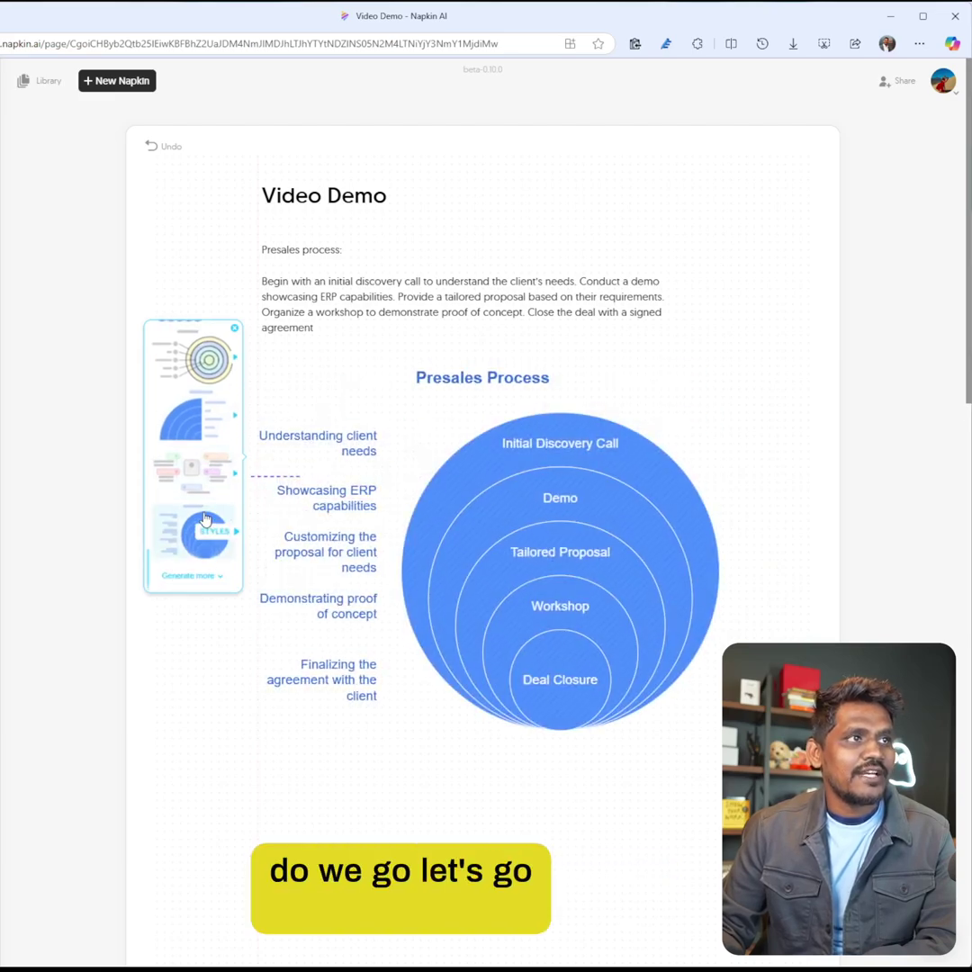
scroll(205, 519, "up", 3)
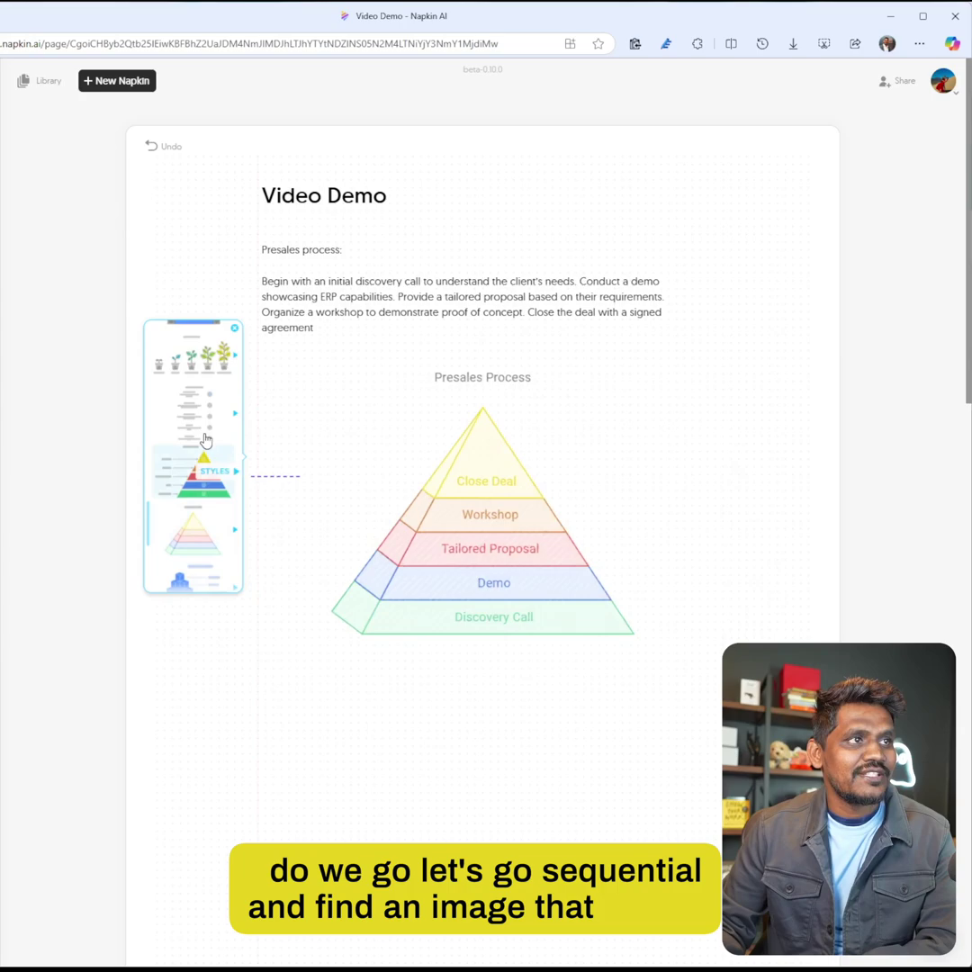
scroll(206, 439, "up", 3)
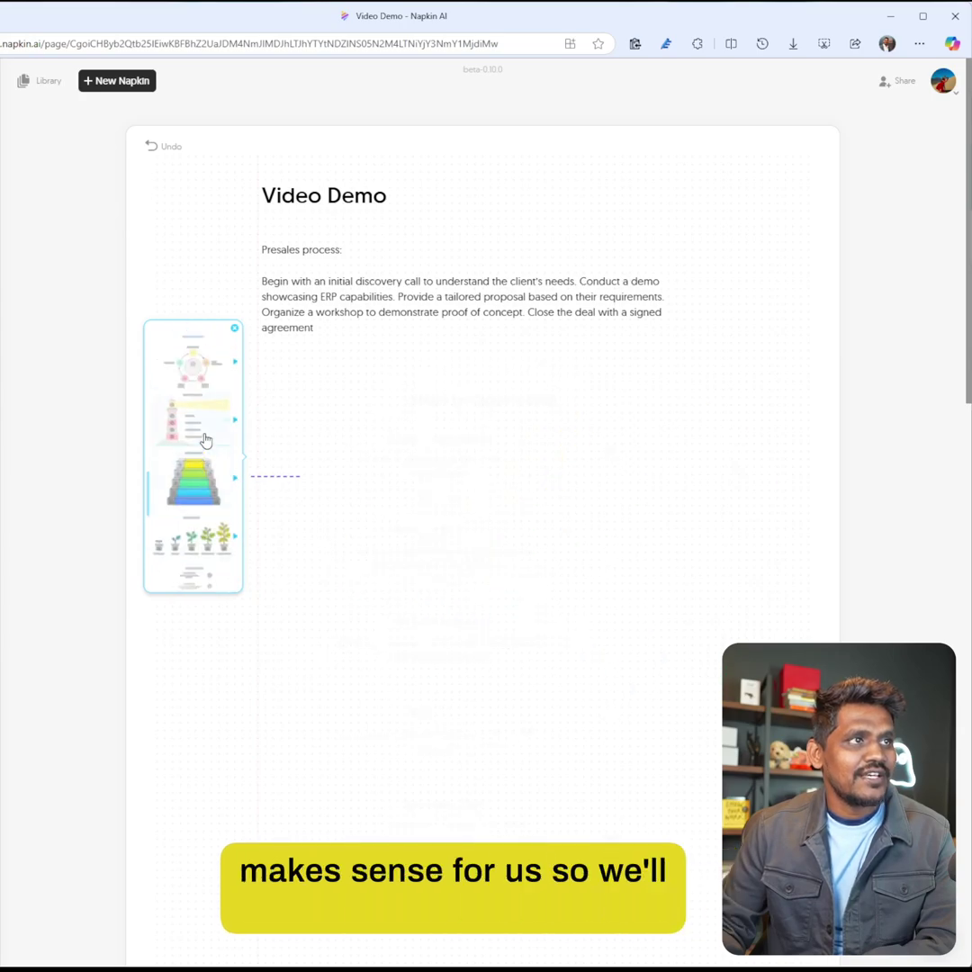
scroll(206, 439, "up", 3)
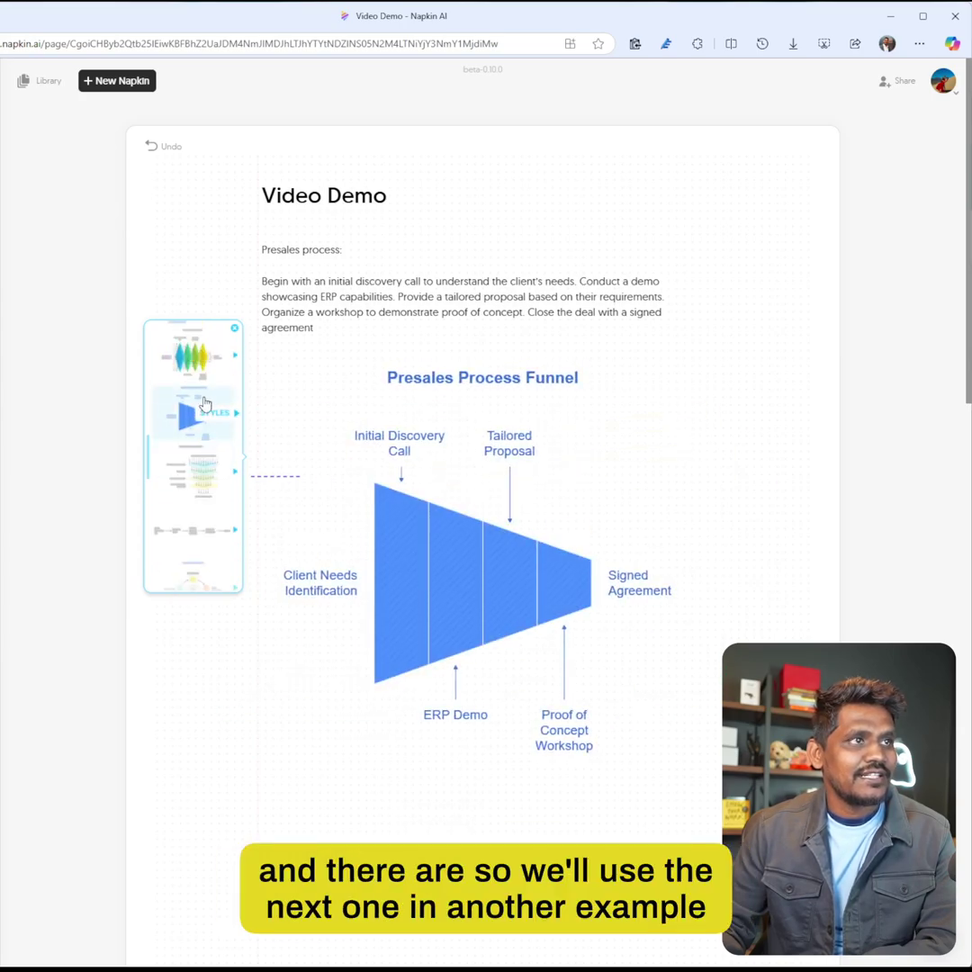
scroll(206, 381, "up", 3)
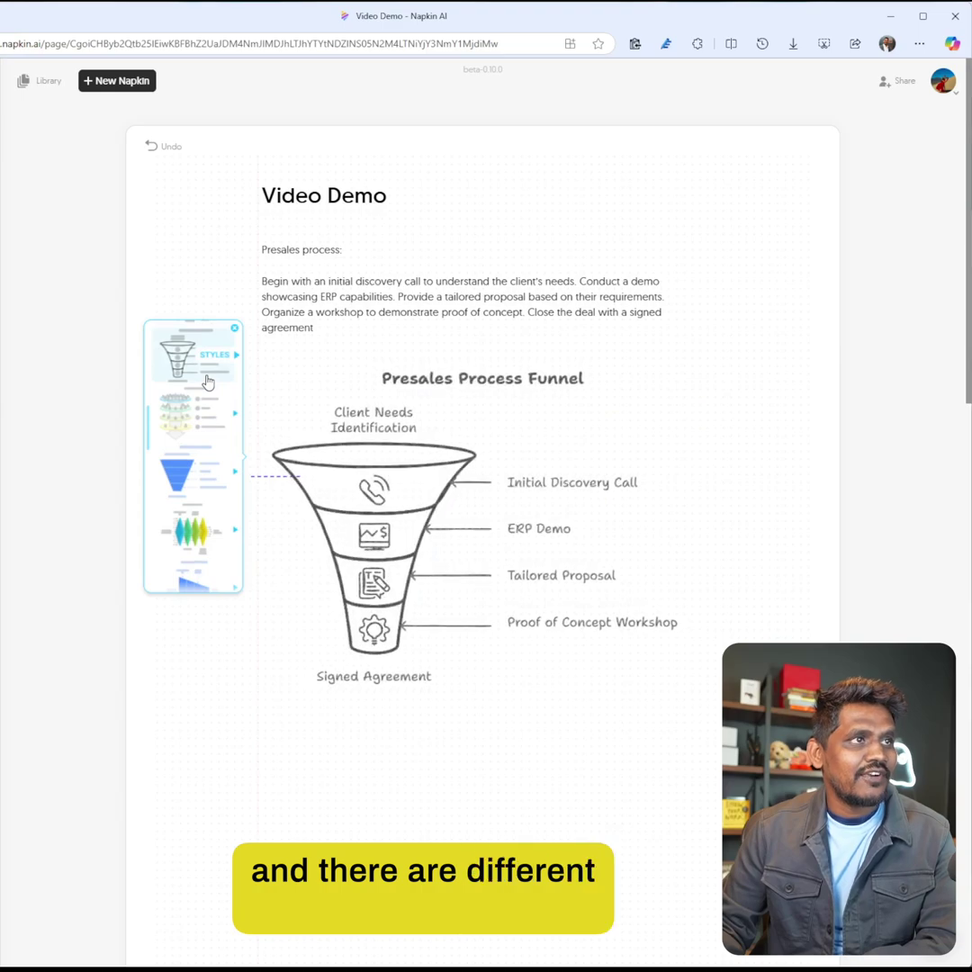
scroll(207, 382, "up", 2)
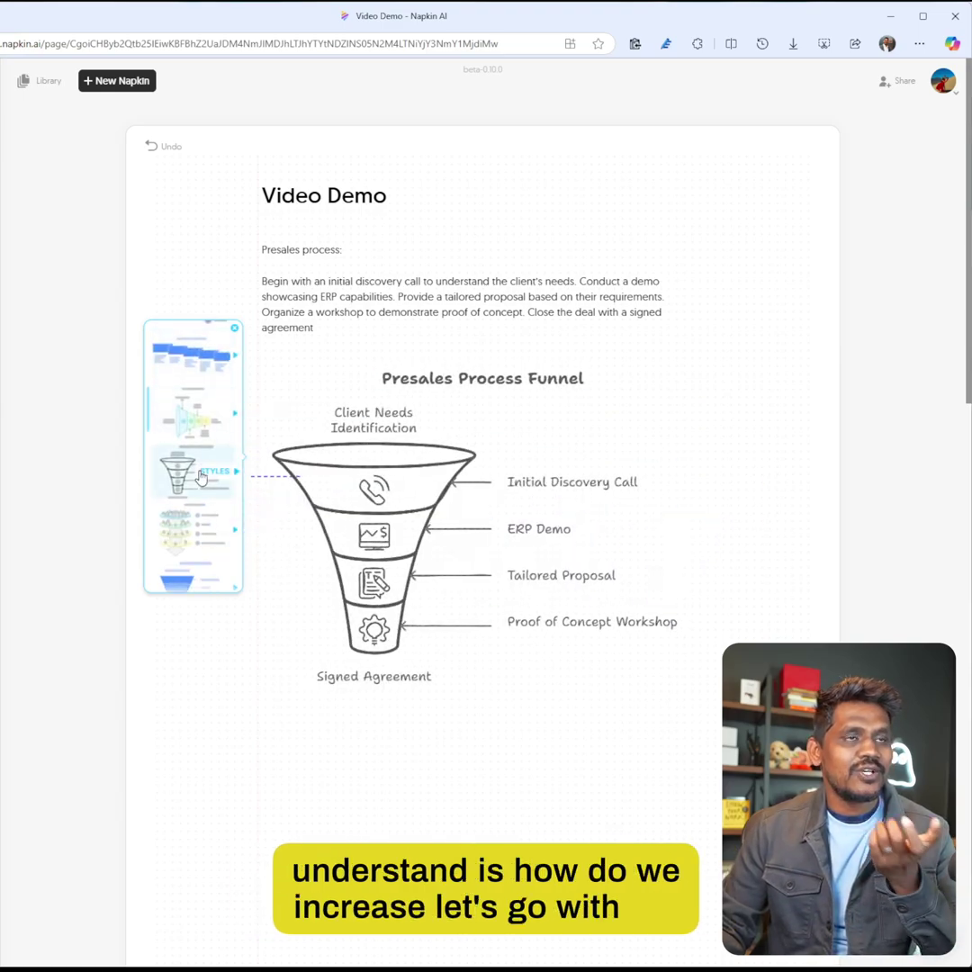
left_click(201, 477)
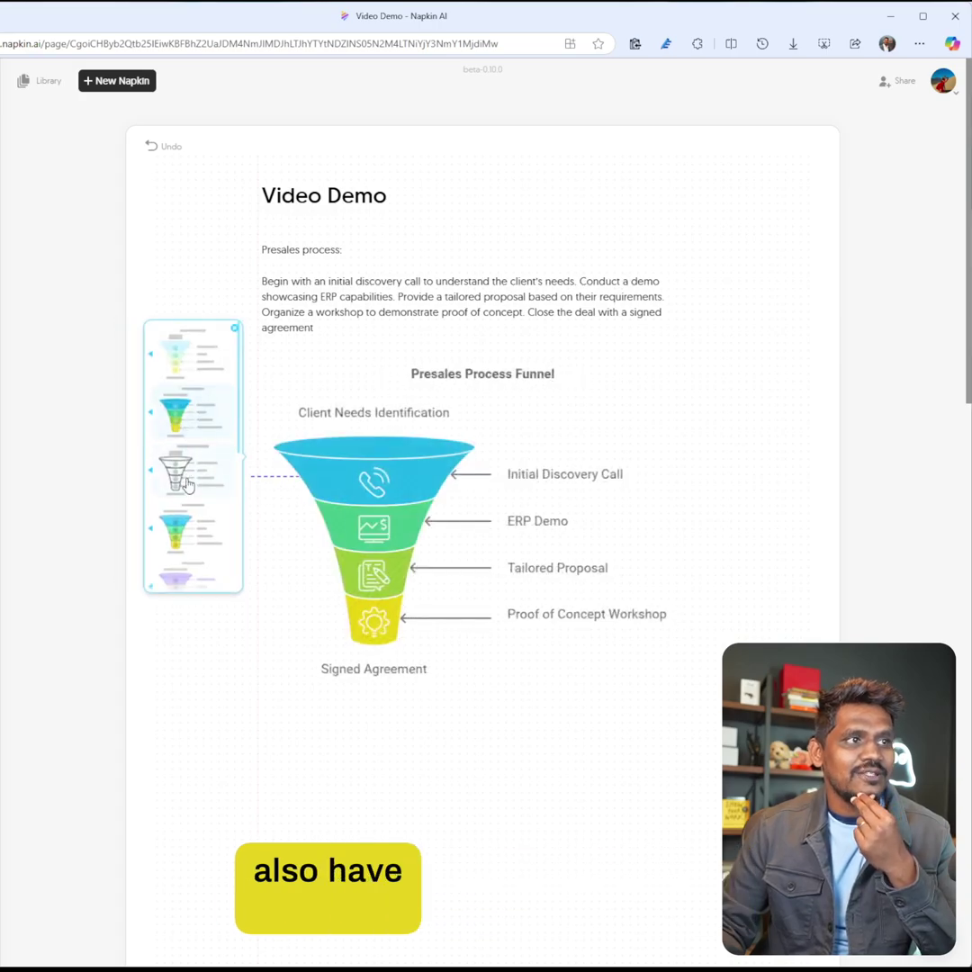
Compare the colour styles of the Presales Process Funnel and insert the hand-drawn black outline version below the paragraph.
scroll(189, 468, "down", 2)
left_click(194, 528)
left_click(201, 455)
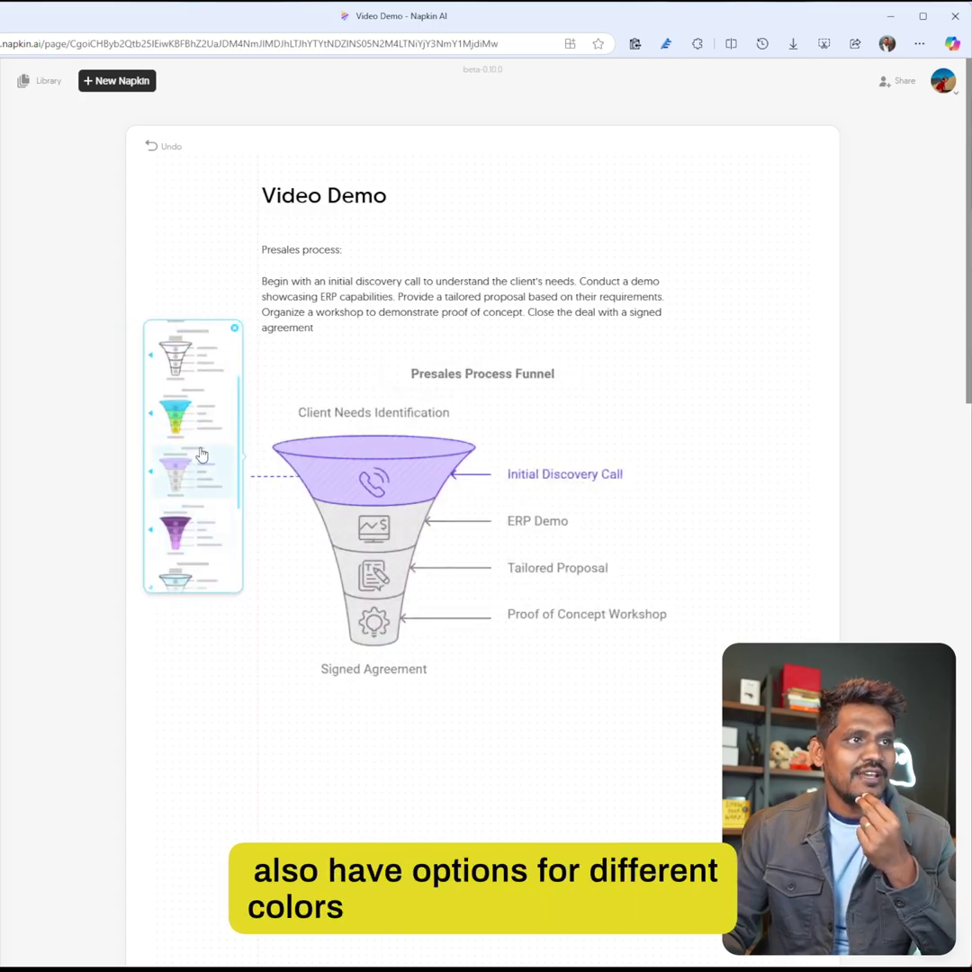
scroll(201, 454, "up", 2)
left_click(202, 455)
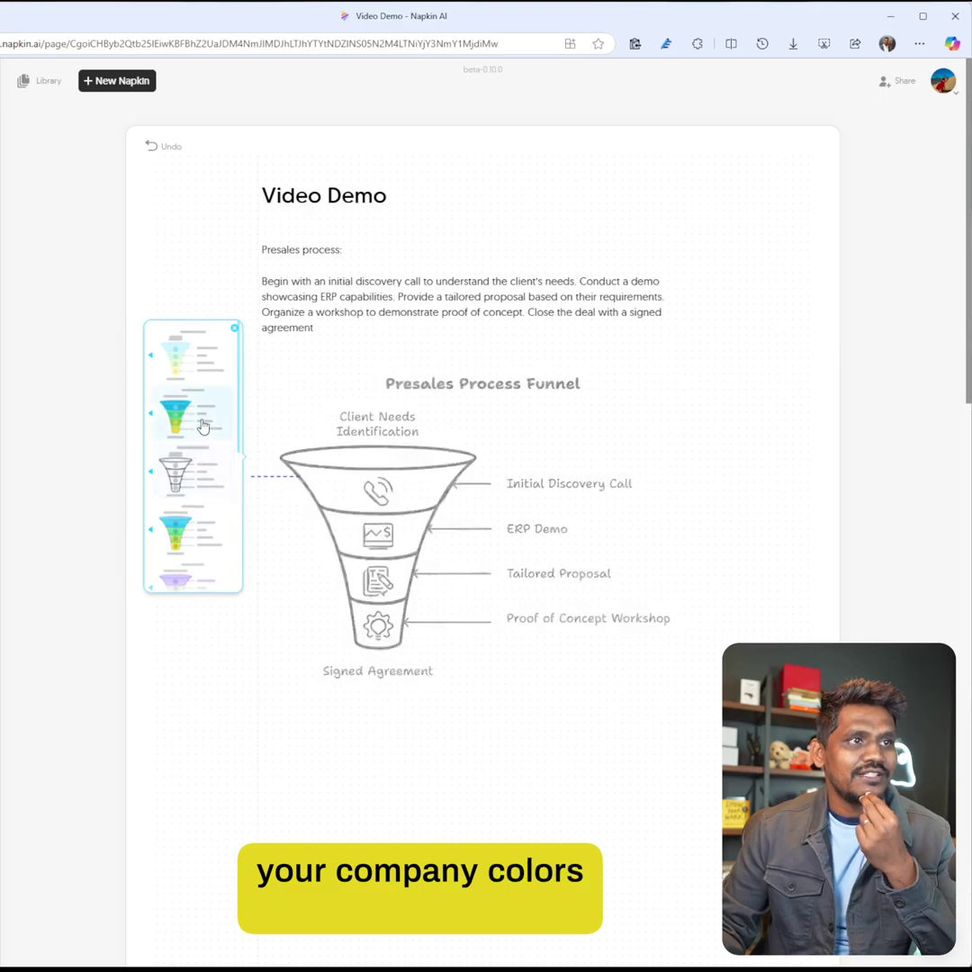
left_click(204, 426)
left_click(211, 476)
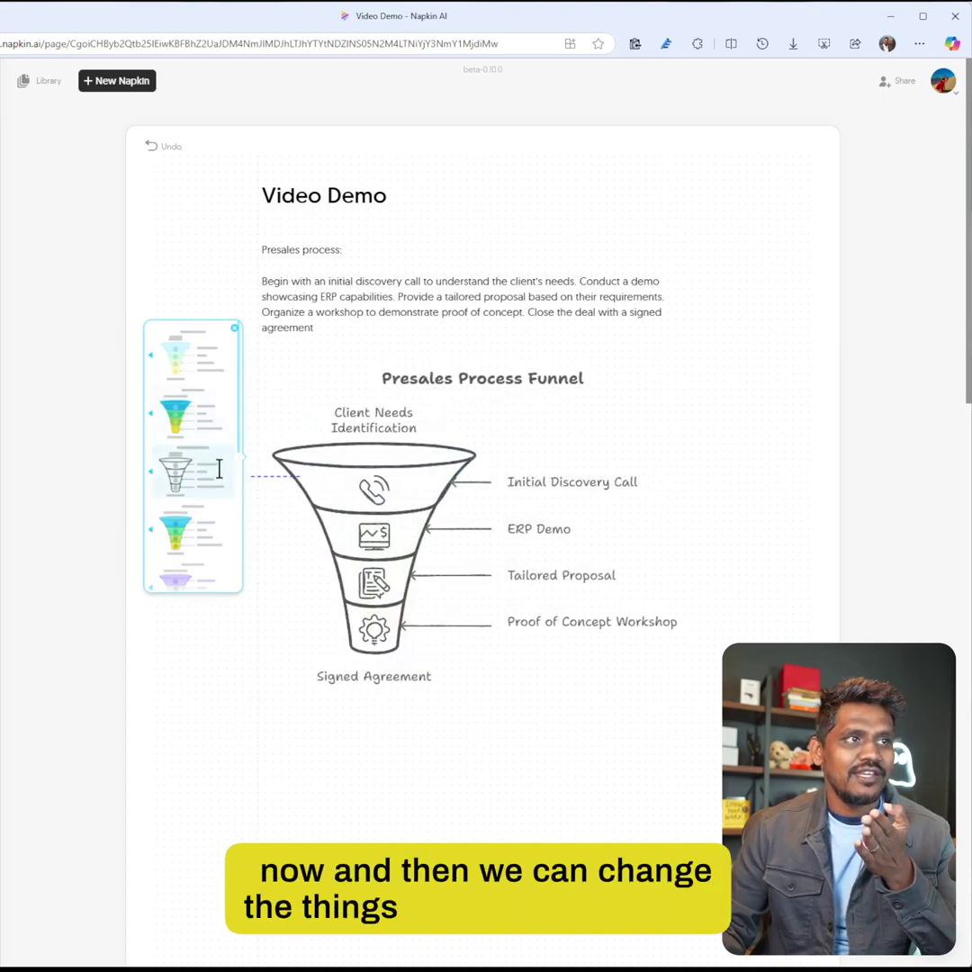
left_click(261, 476)
left_click(625, 709)
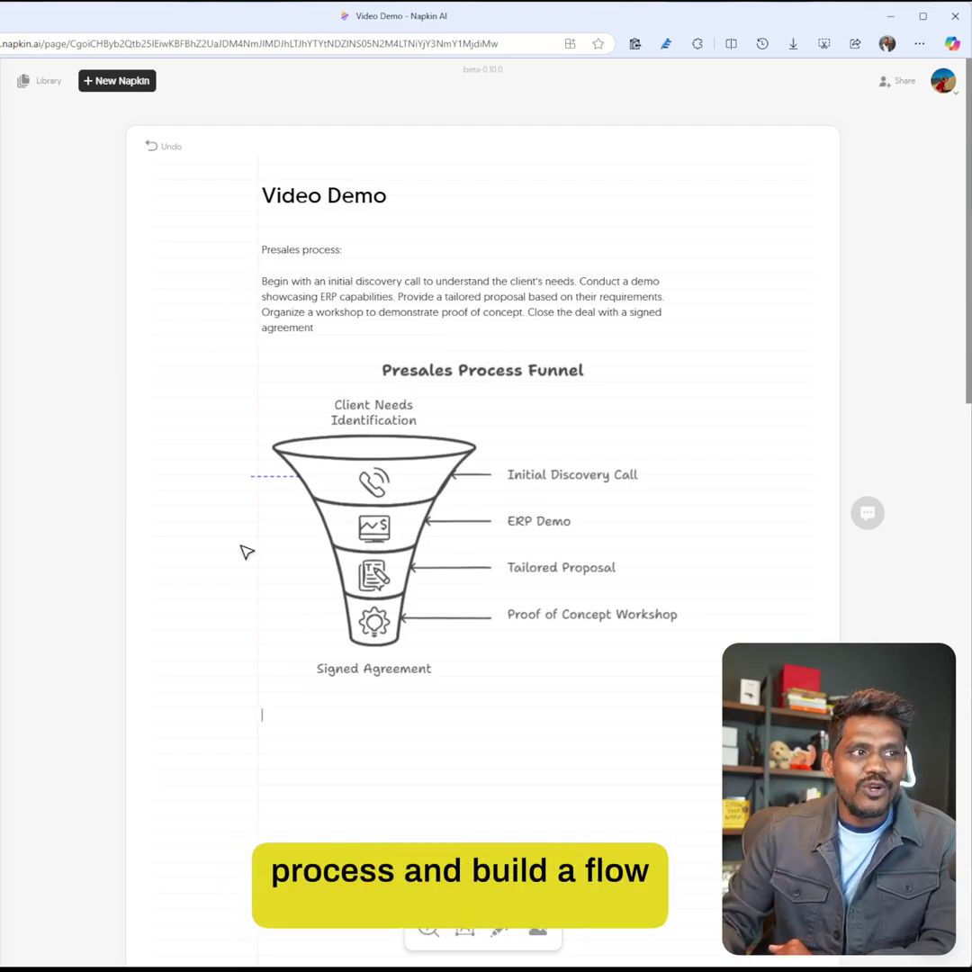
Generate visual suggestions from the paragraph under "Design a multi-channel marketing campaign:".
scroll(286, 687, "down", 5)
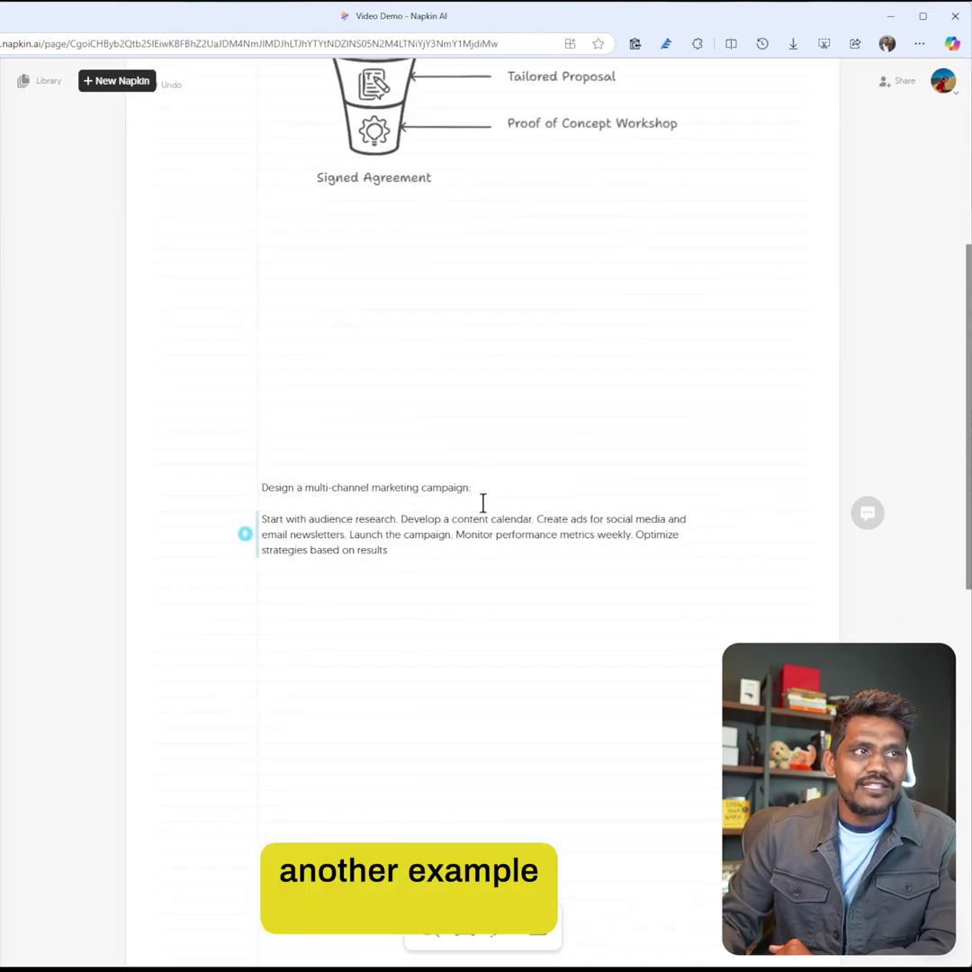
left_click_drag(471, 487, 305, 487)
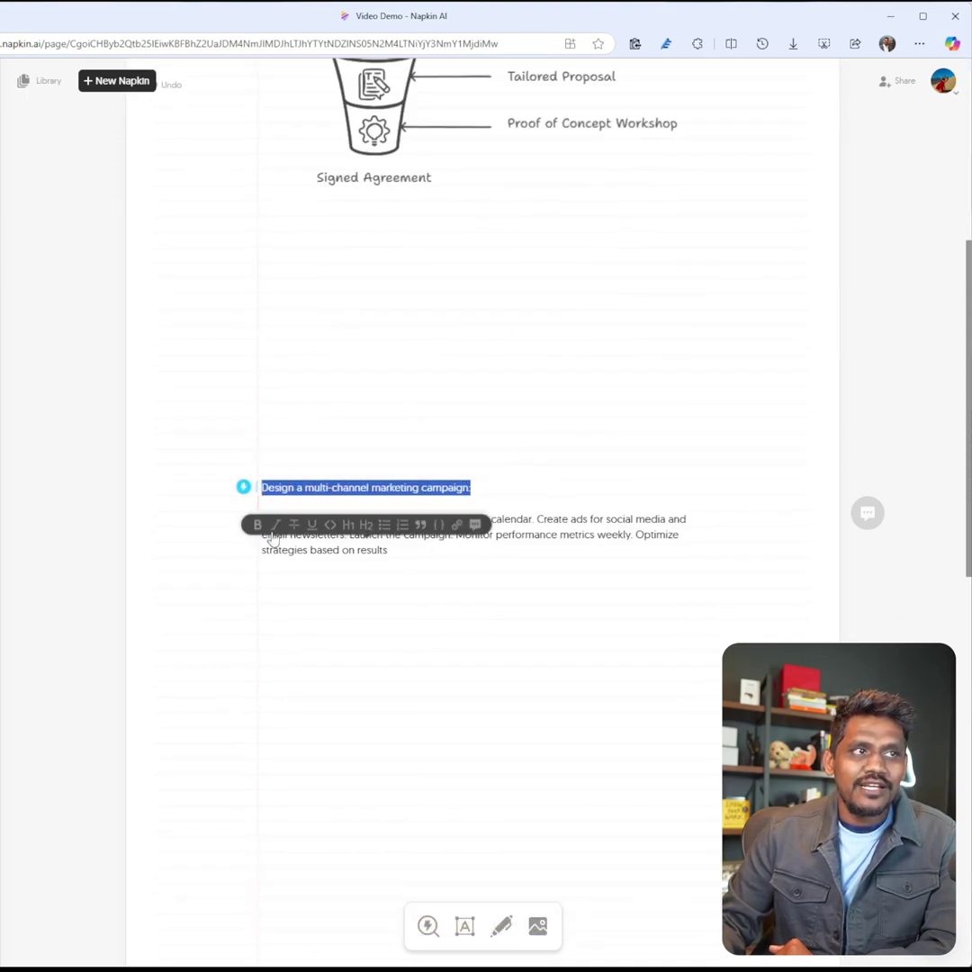
left_click(317, 568)
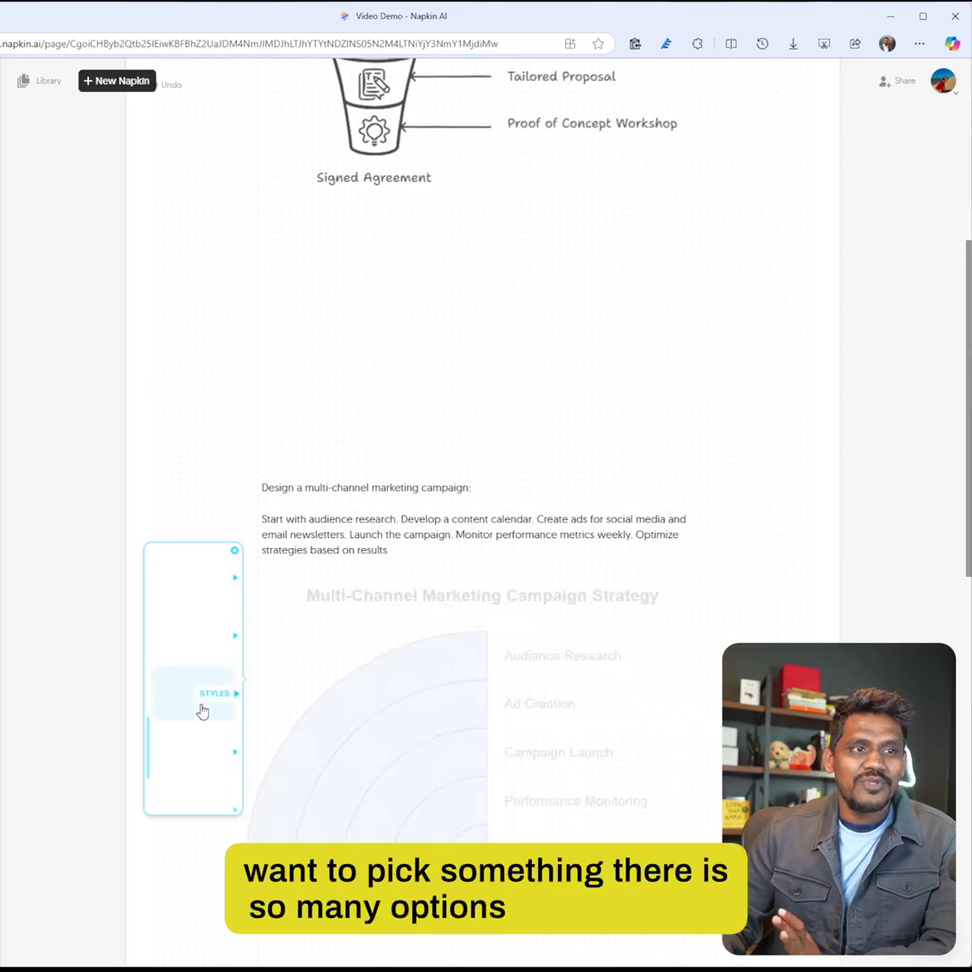
Look through the suggested visuals for the multi-channel marketing campaign paragraph, comparing the funnel, lighthouse, staircase, gear and brain layouts.
scroll(406, 612, "down", 3)
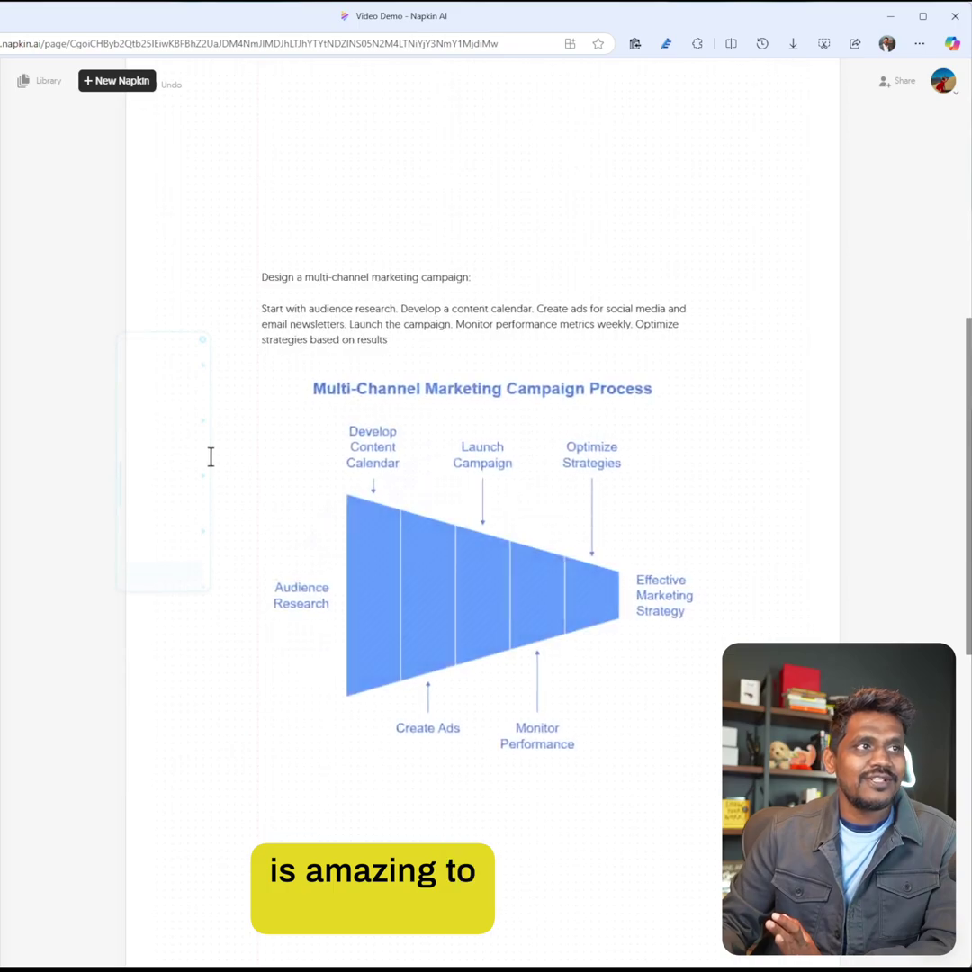
mouse_move(189, 458)
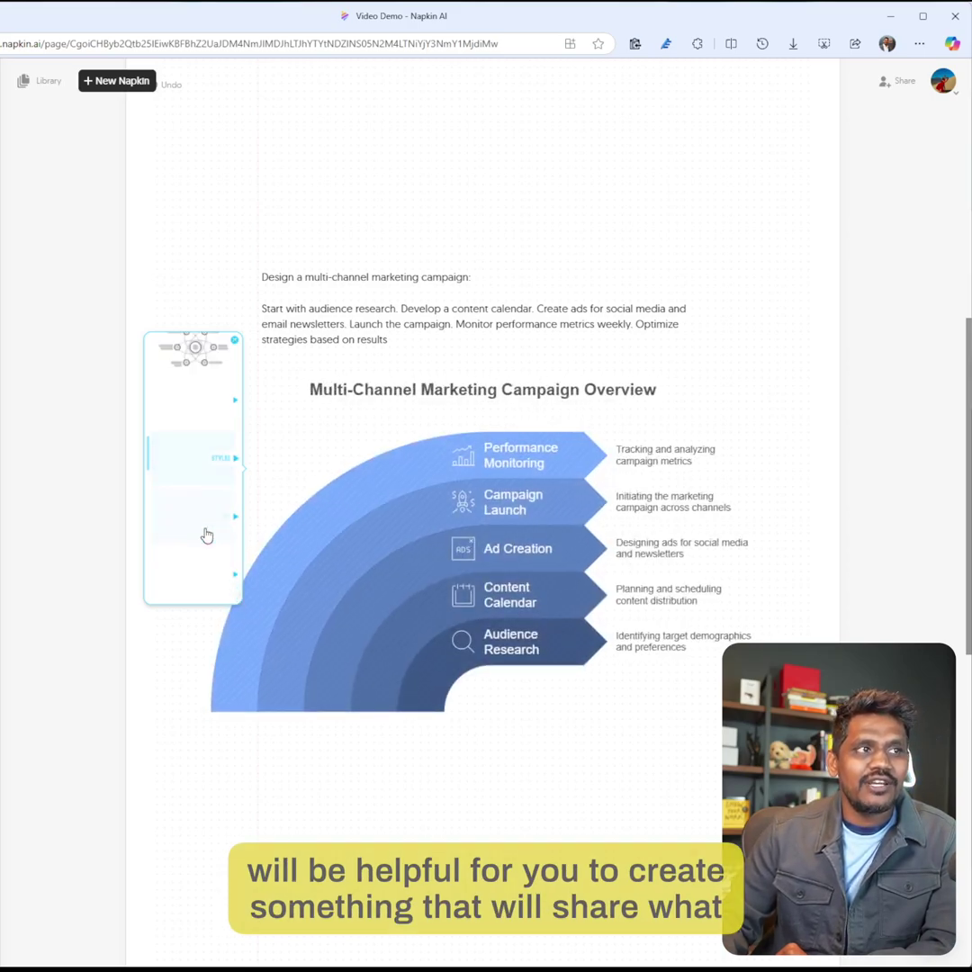
scroll(207, 536, "down", 1)
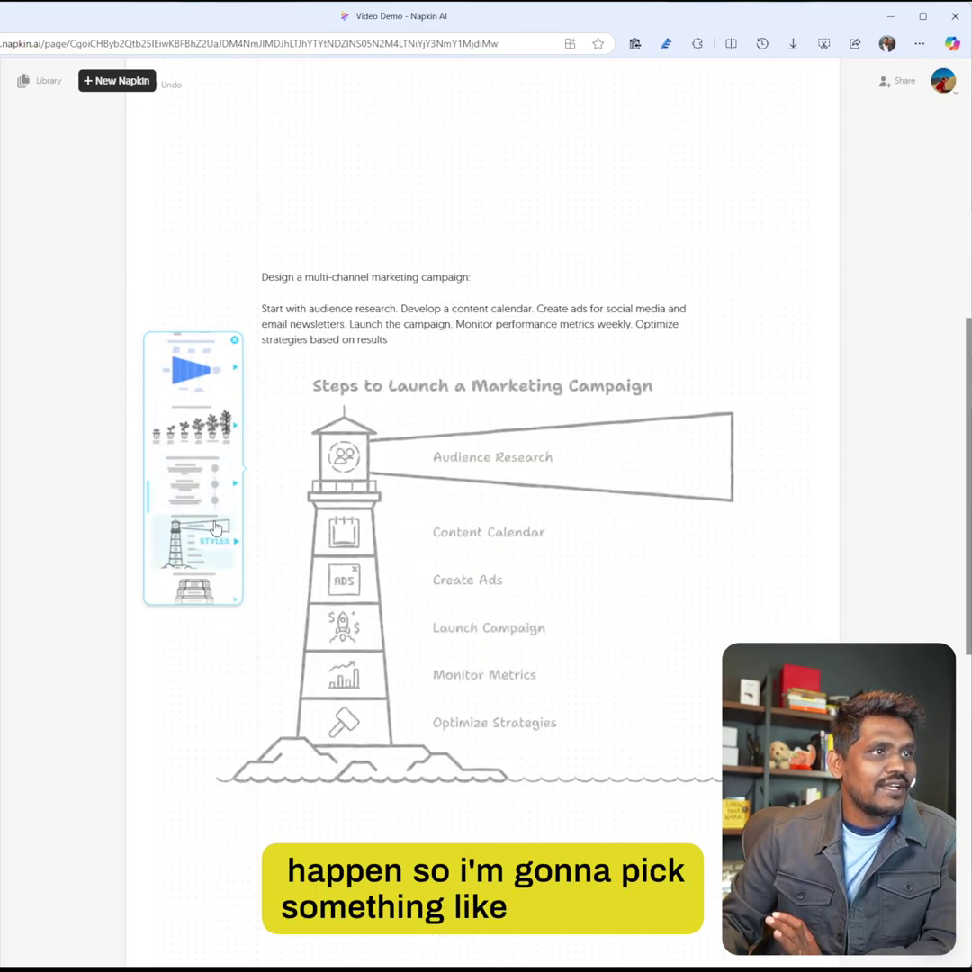
scroll(215, 528, "down", 2)
scroll(213, 518, "up", 3)
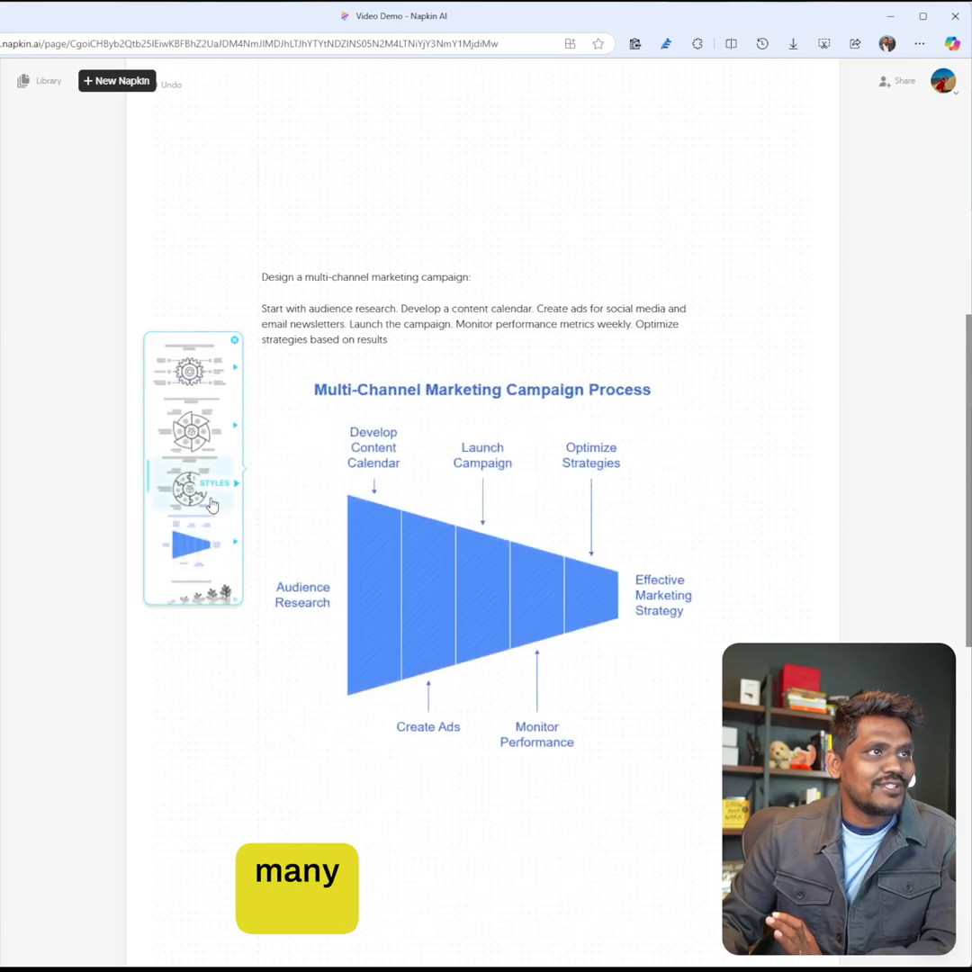
scroll(212, 506, "up", 4)
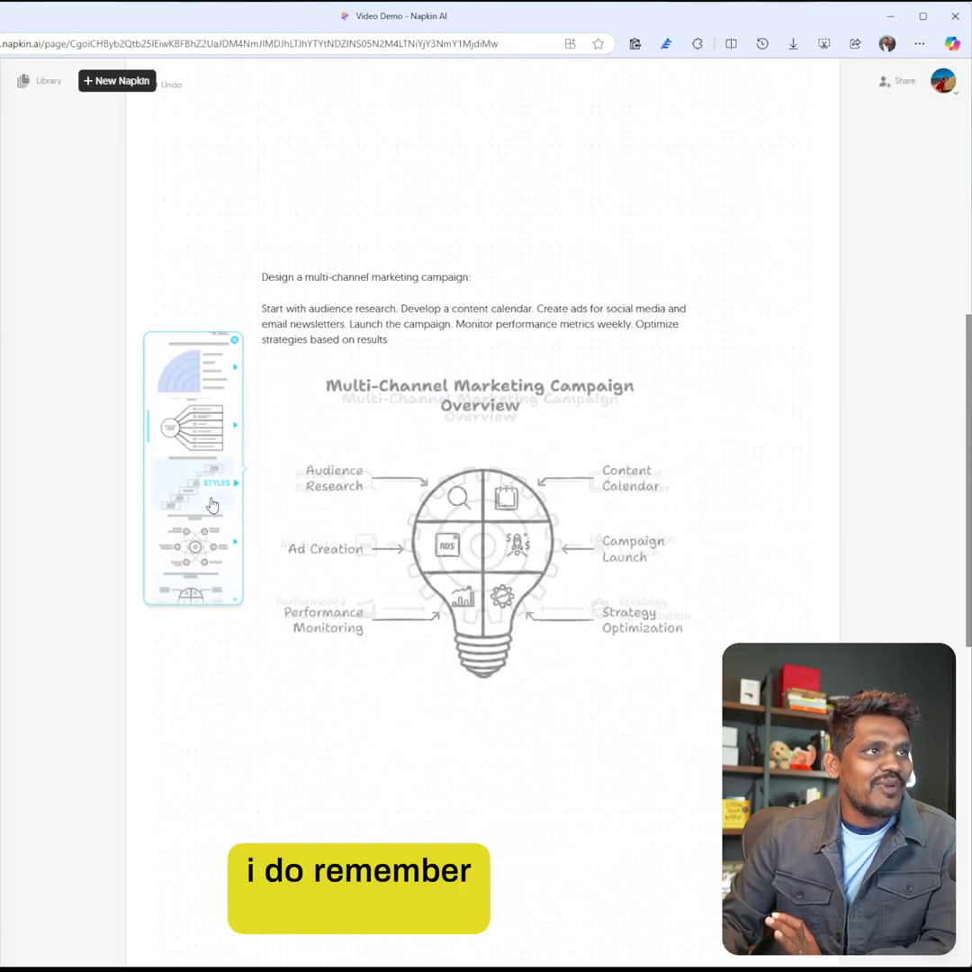
scroll(212, 551, "up", 3)
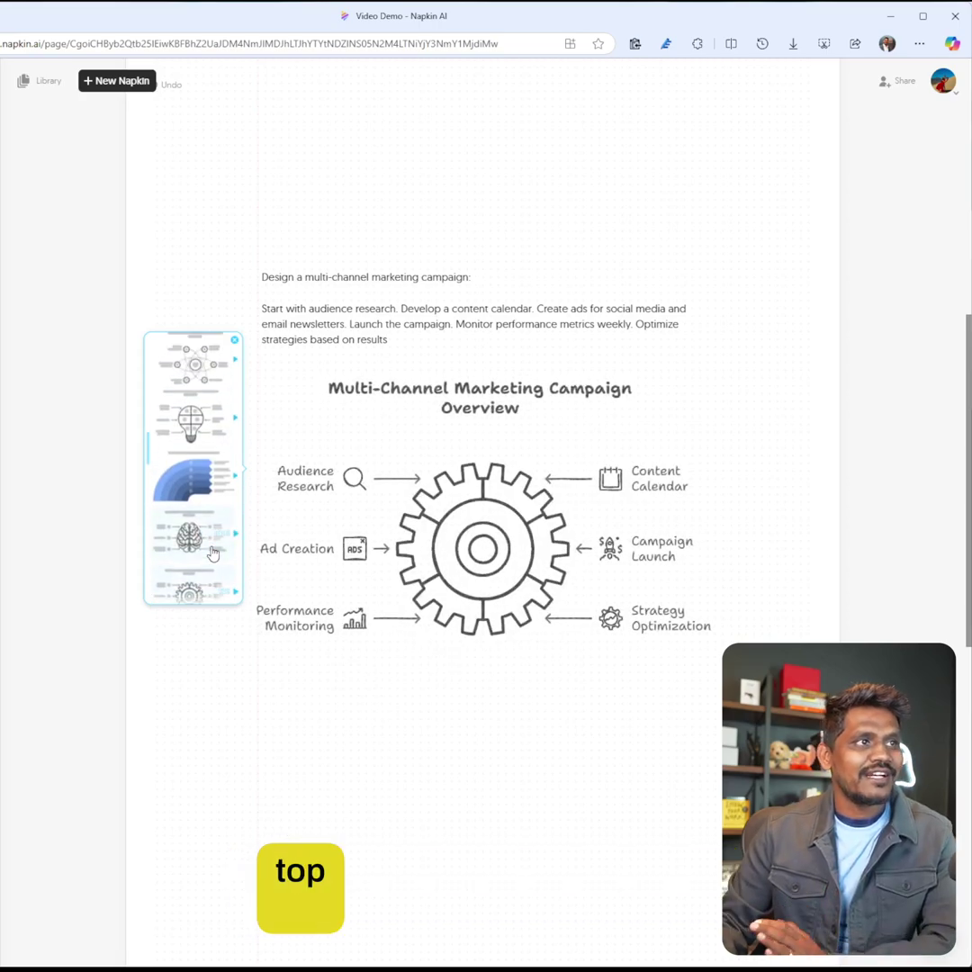
scroll(212, 551, "down", 4)
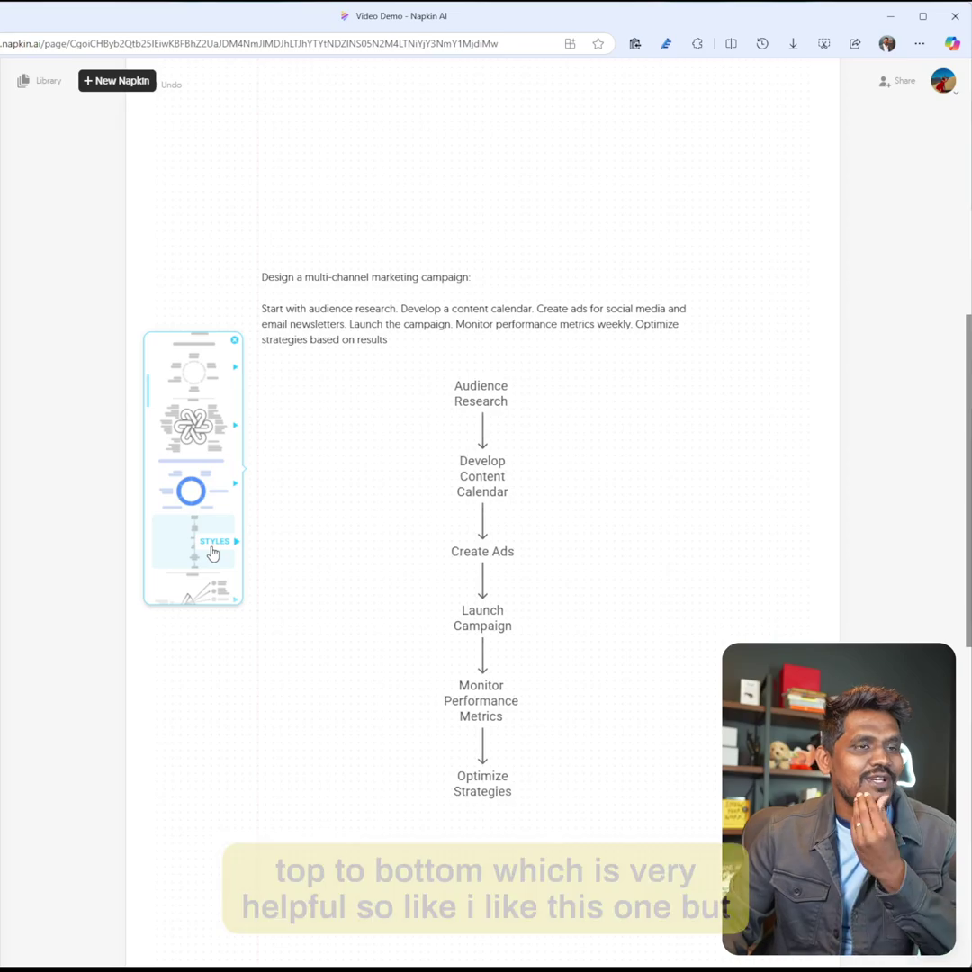
scroll(213, 552, "down", 5)
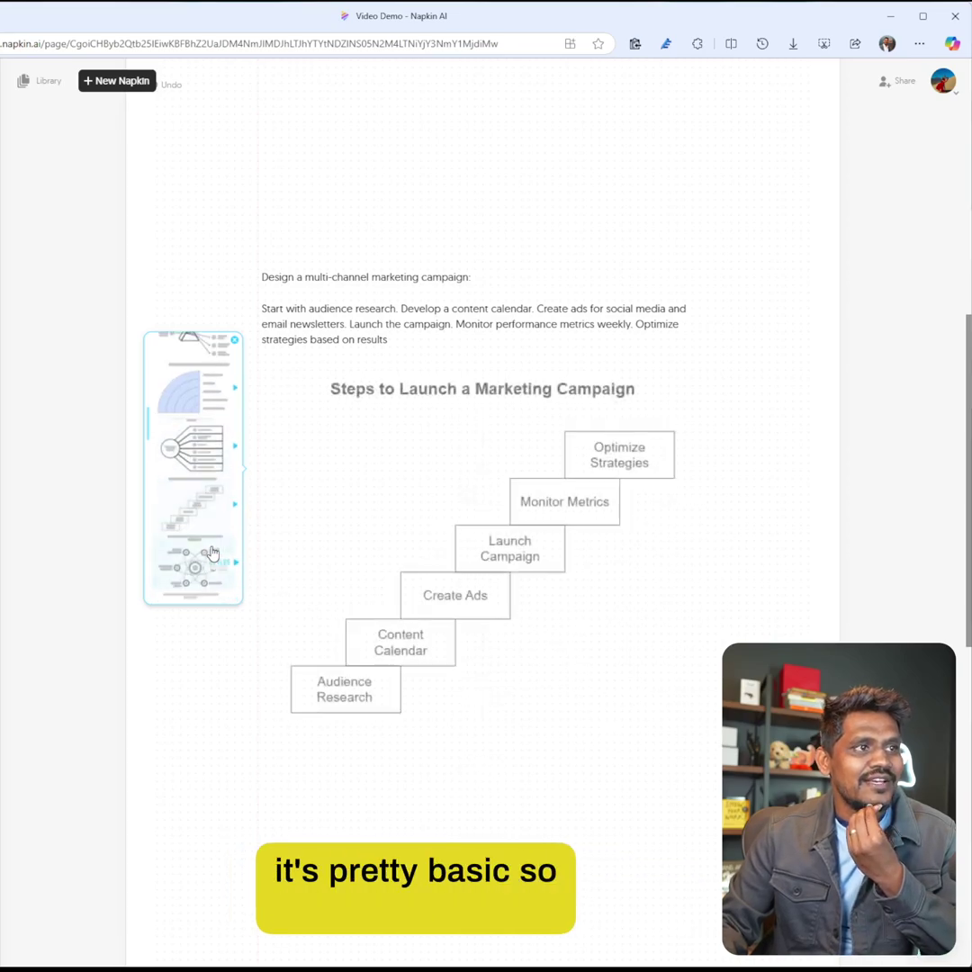
scroll(213, 552, "down", 1)
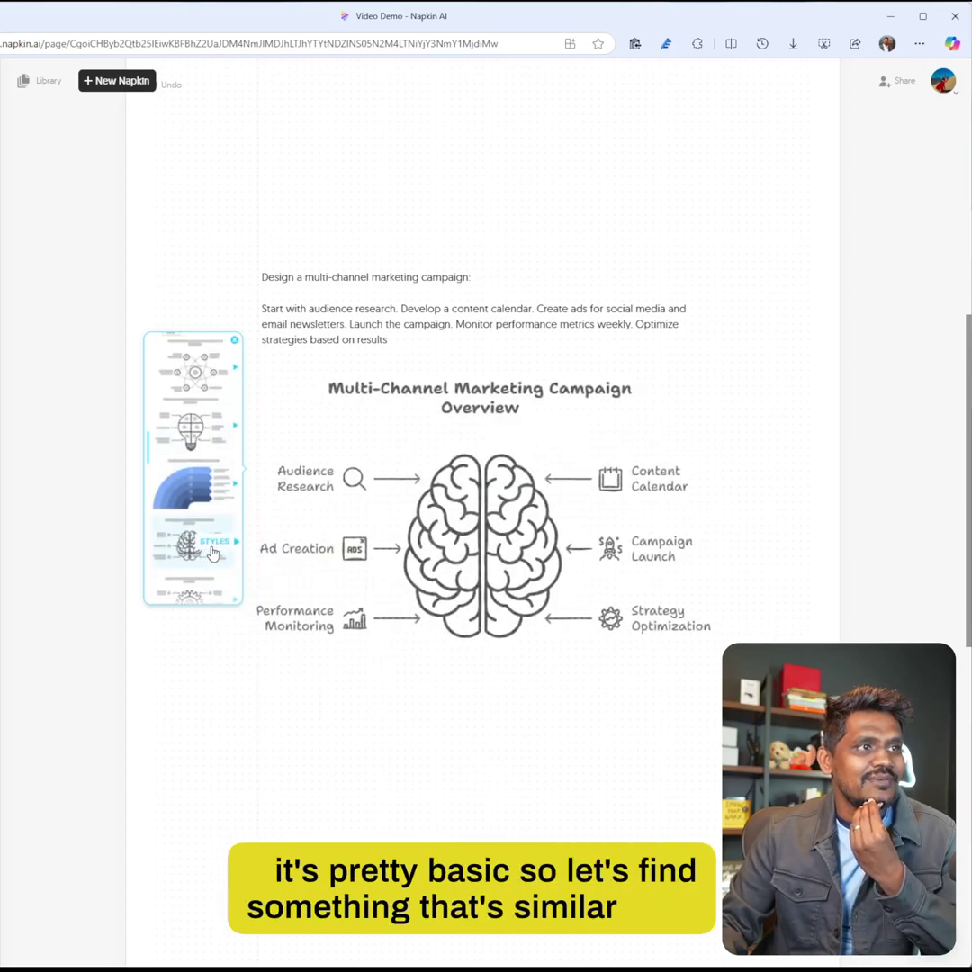
scroll(214, 552, "down", 5)
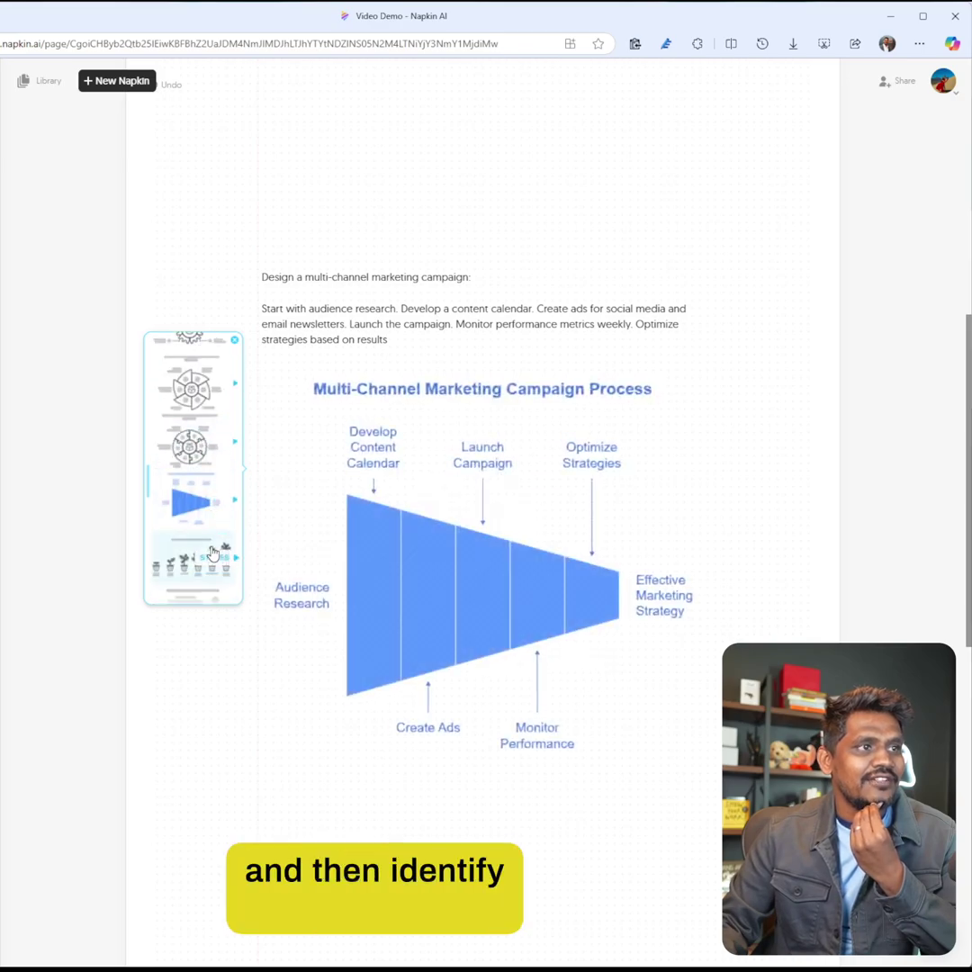
scroll(213, 553, "down", 5)
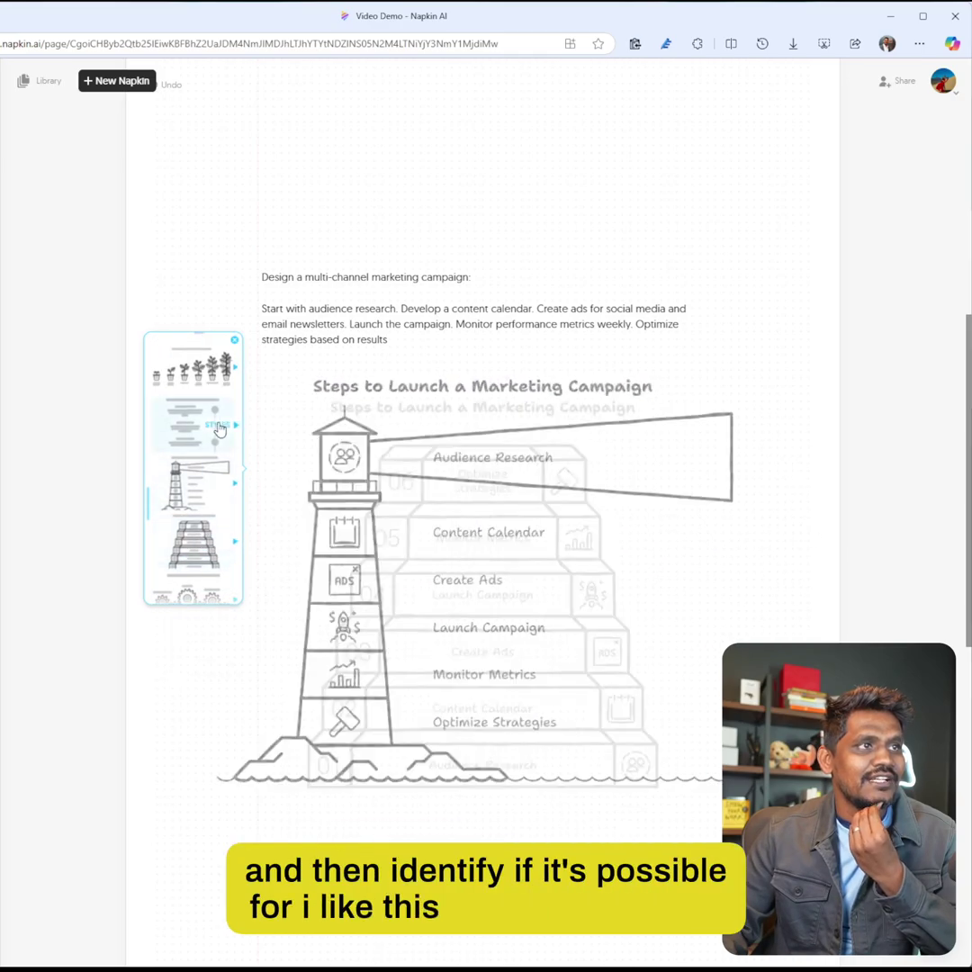
Choose the vertical rocket timeline "Steps to Launch a Marketing Campaign" and insert its hand-drawn monochrome version below the marketing paragraph.
left_click(205, 429)
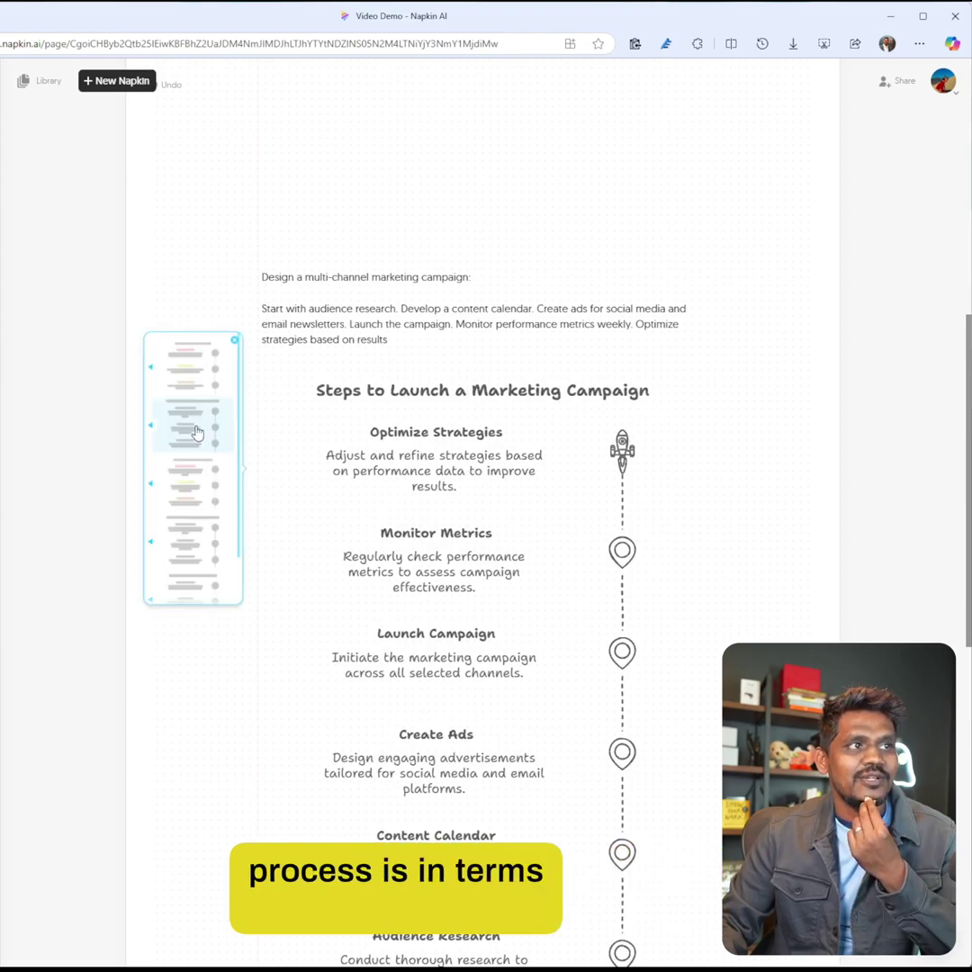
left_click(181, 367)
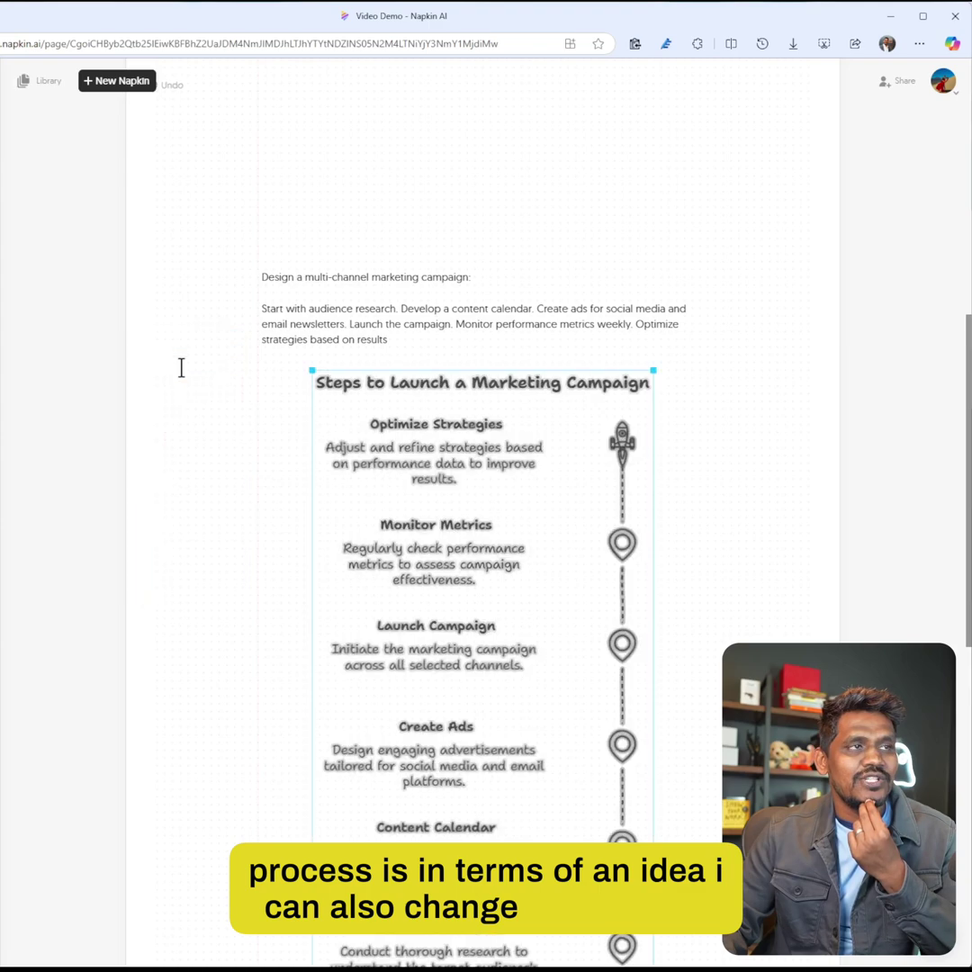
left_click(253, 404)
Generate visual suggestions from the paragraph under "Streamline supply chain:".
scroll(408, 450, "down", 3)
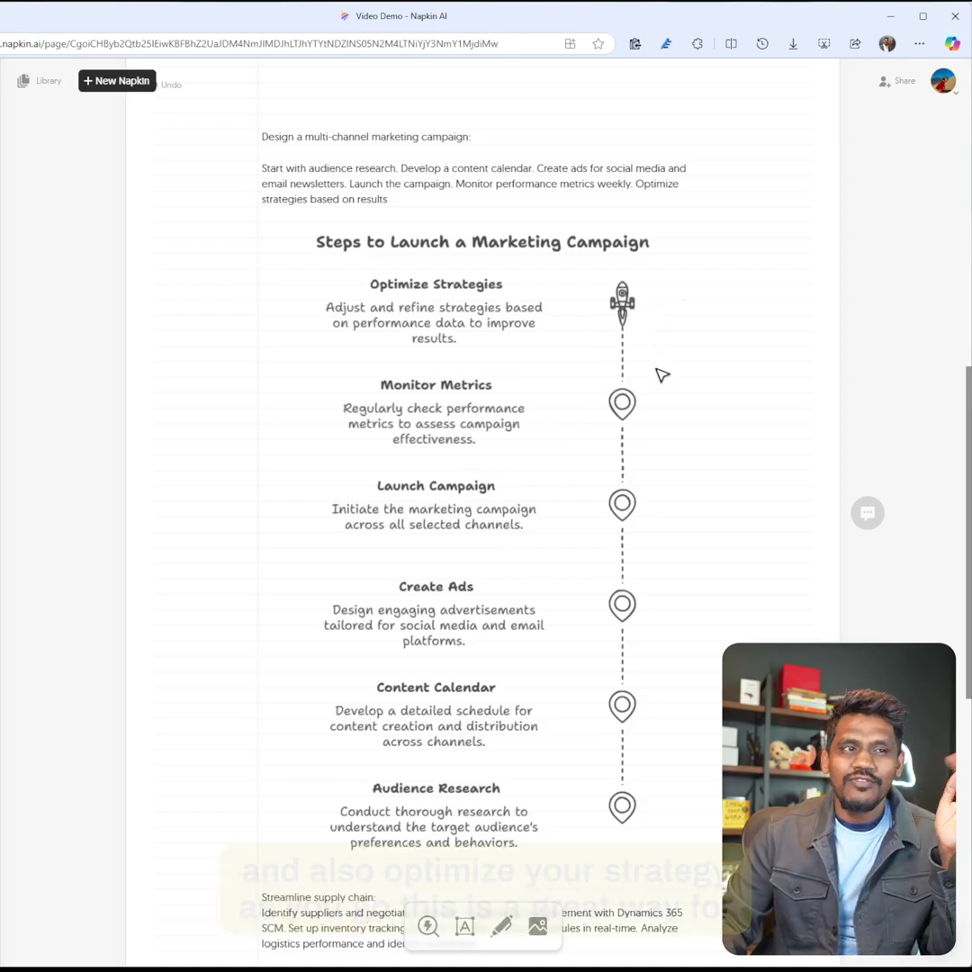
scroll(668, 428, "down", 3)
scroll(666, 427, "down", 1)
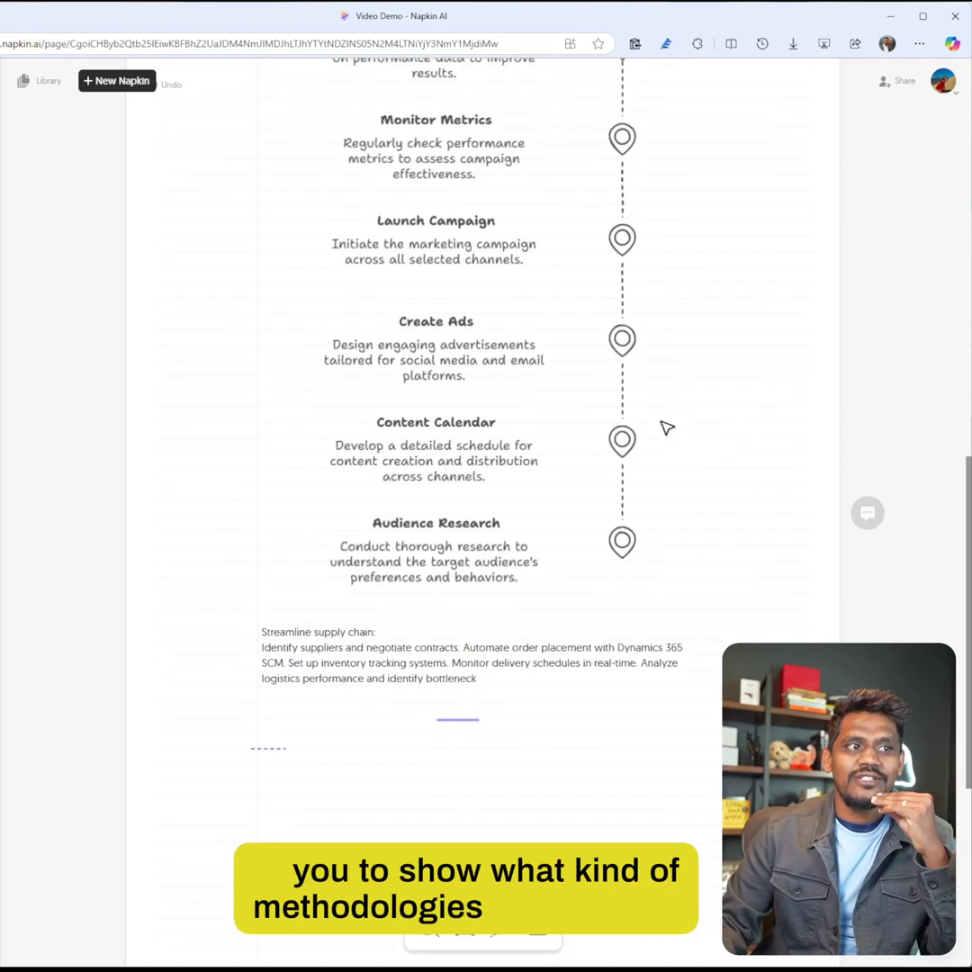
left_click_drag(488, 655, 280, 636)
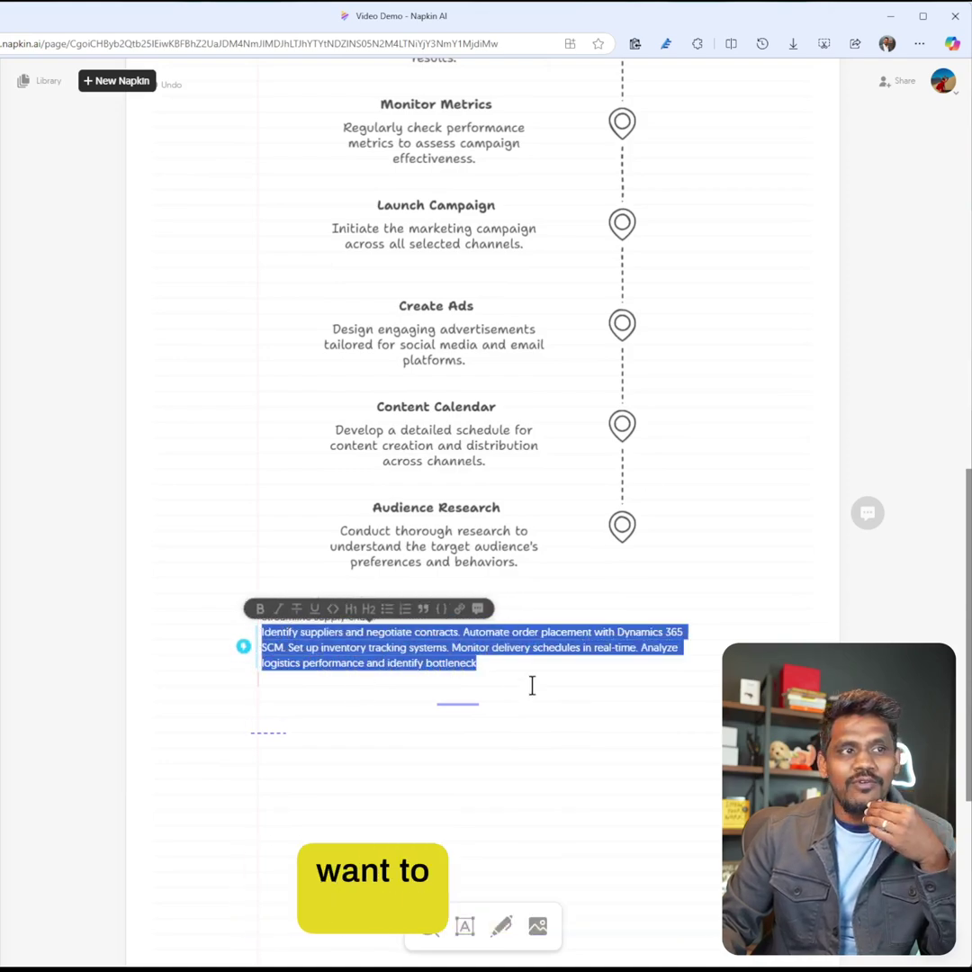
left_click(531, 686)
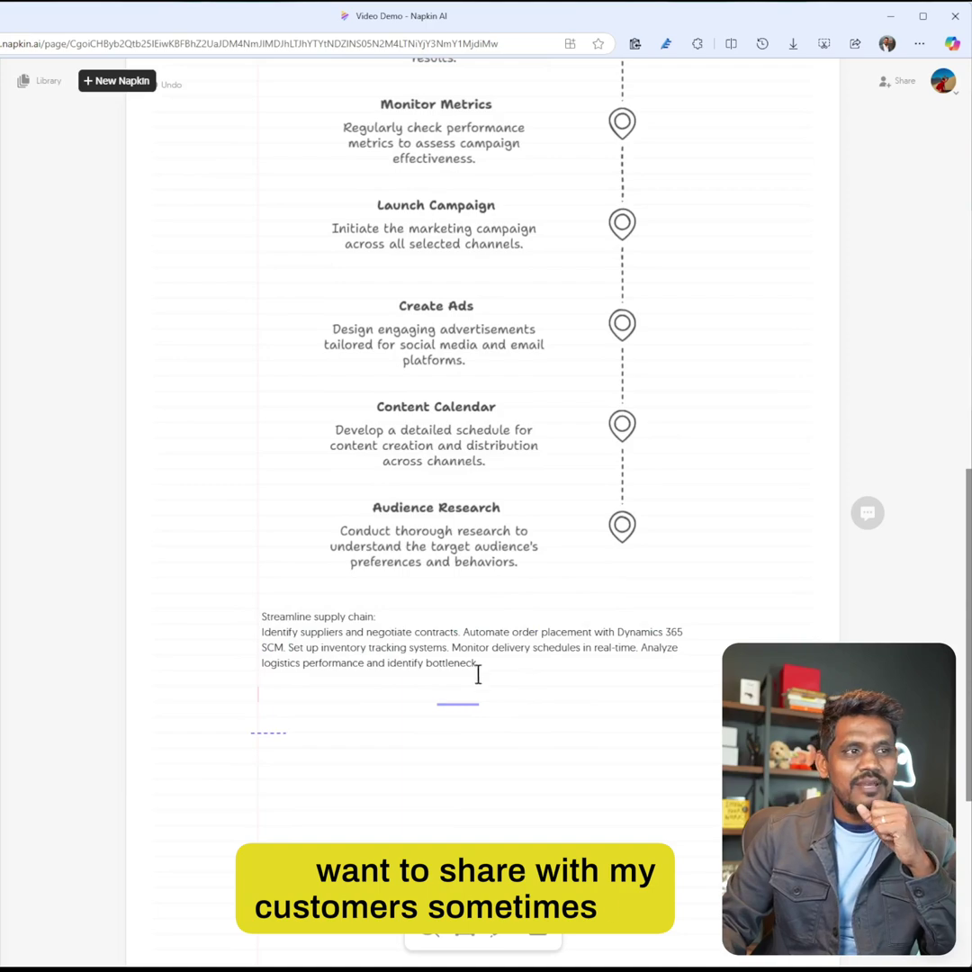
mouse_move(246, 641)
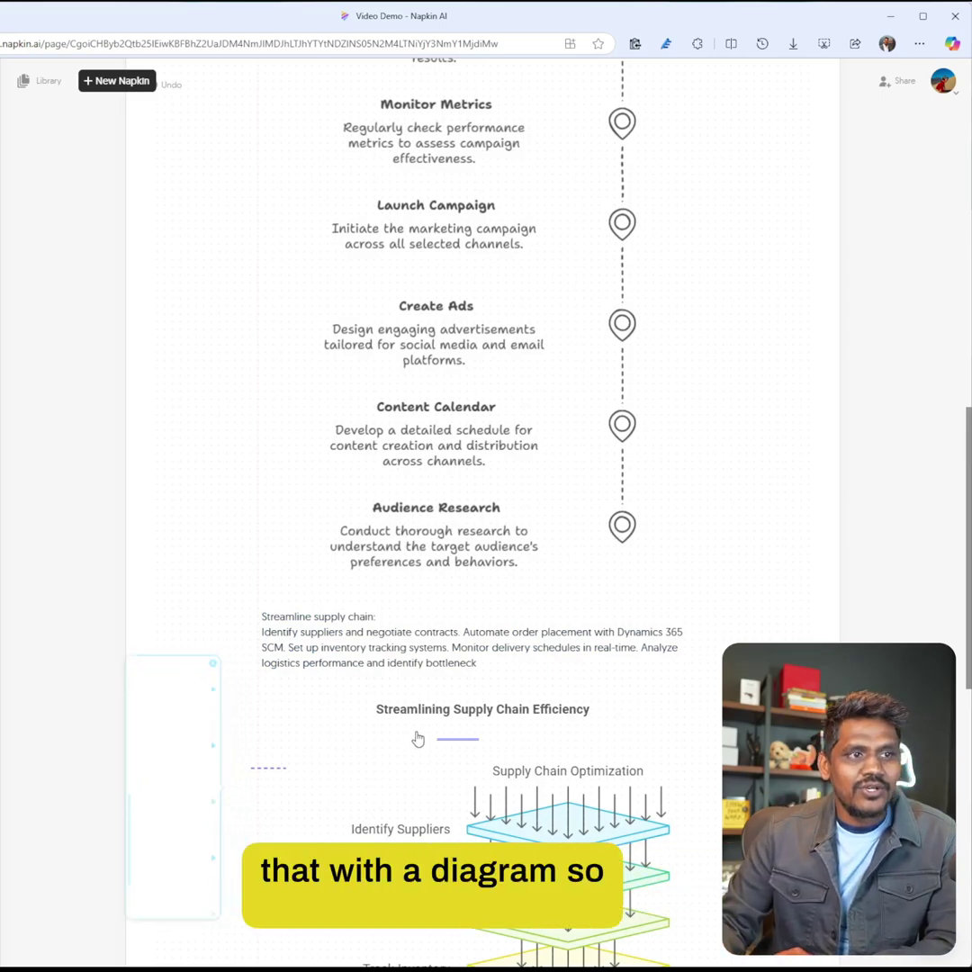
Look through the suggested supply chain visuals and insert the circular Supply Chain Optimization Cycle in the all-blue style below the paragraph.
scroll(708, 711, "down", 3)
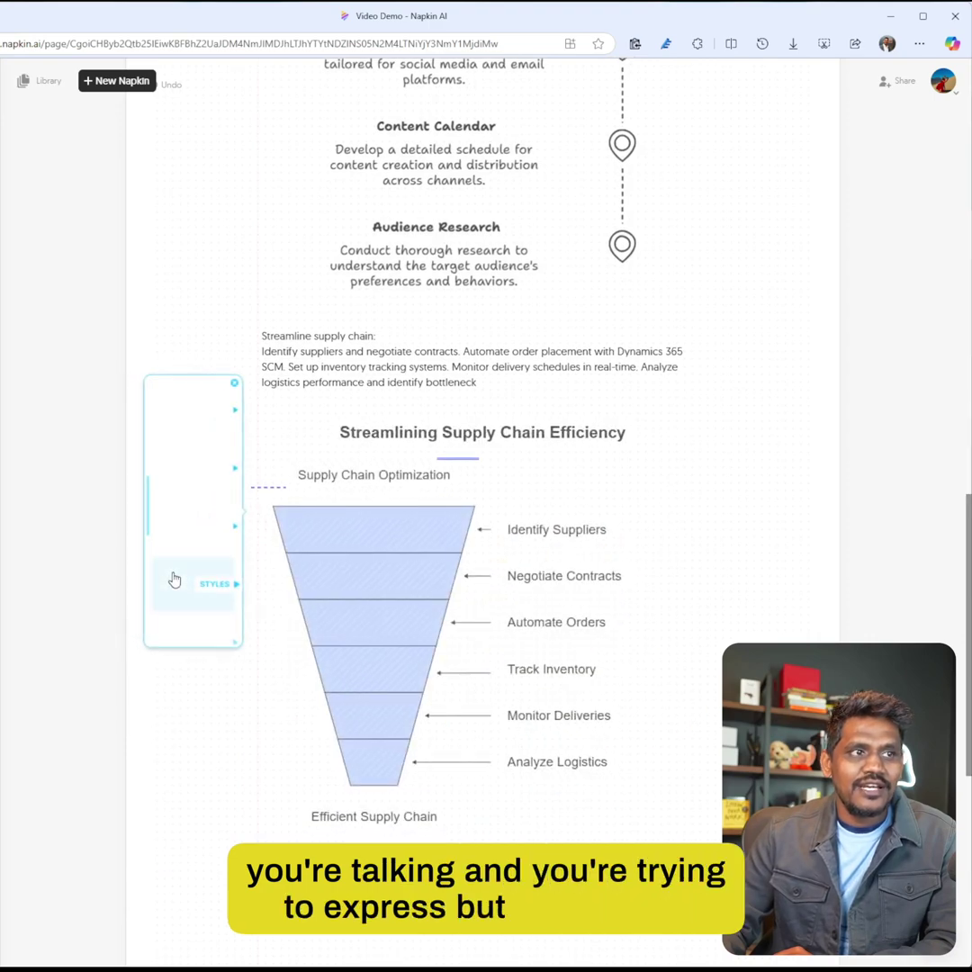
left_click(175, 581)
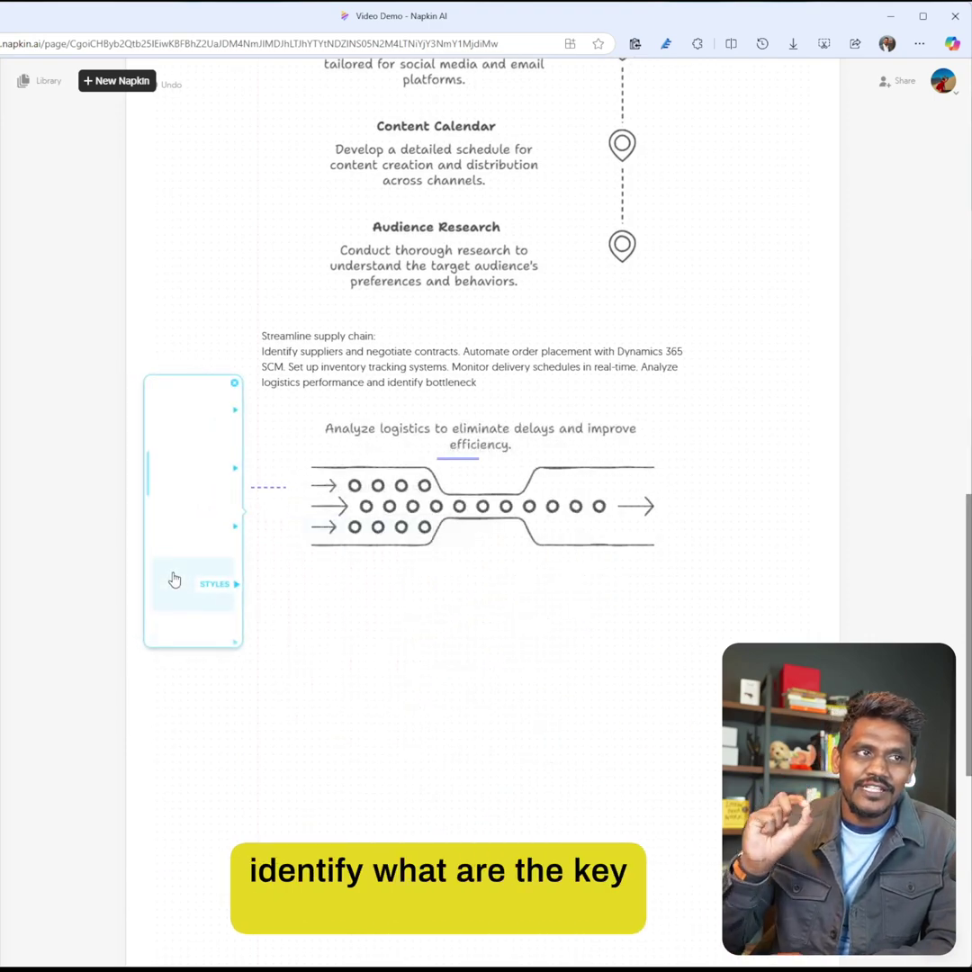
scroll(175, 581, "down", 3)
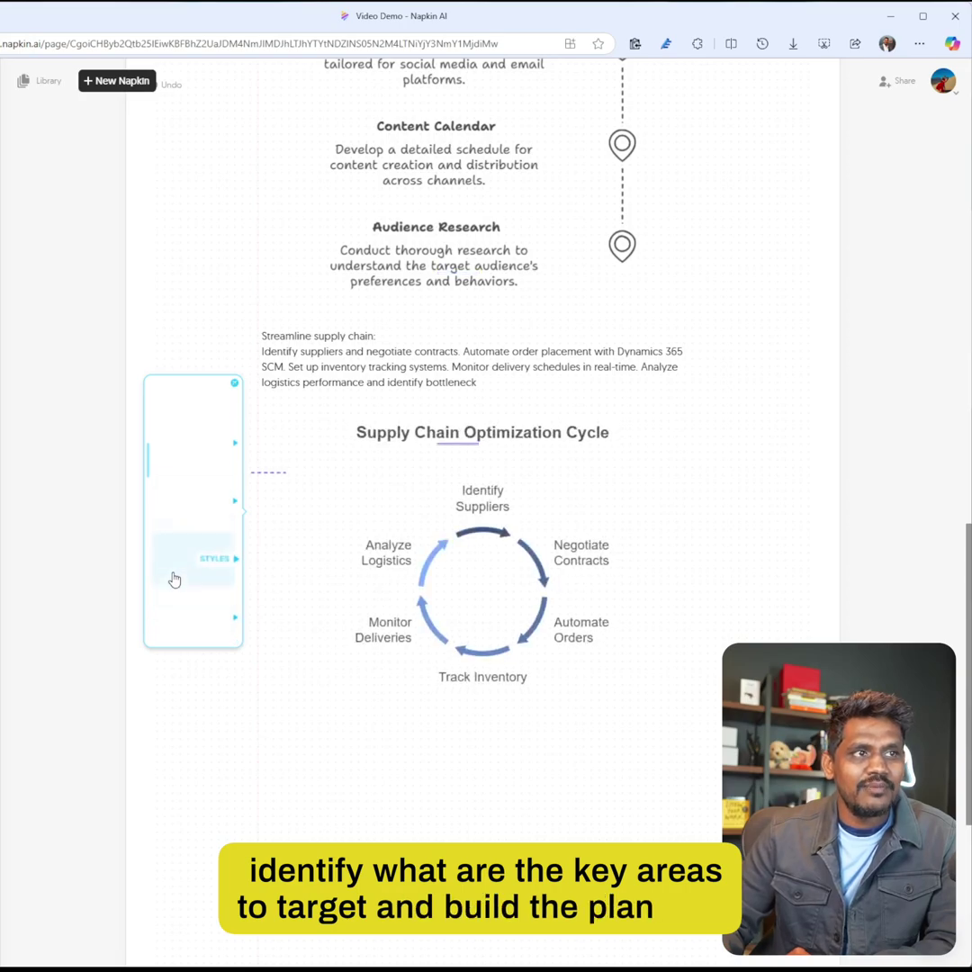
scroll(178, 552, "down", 1)
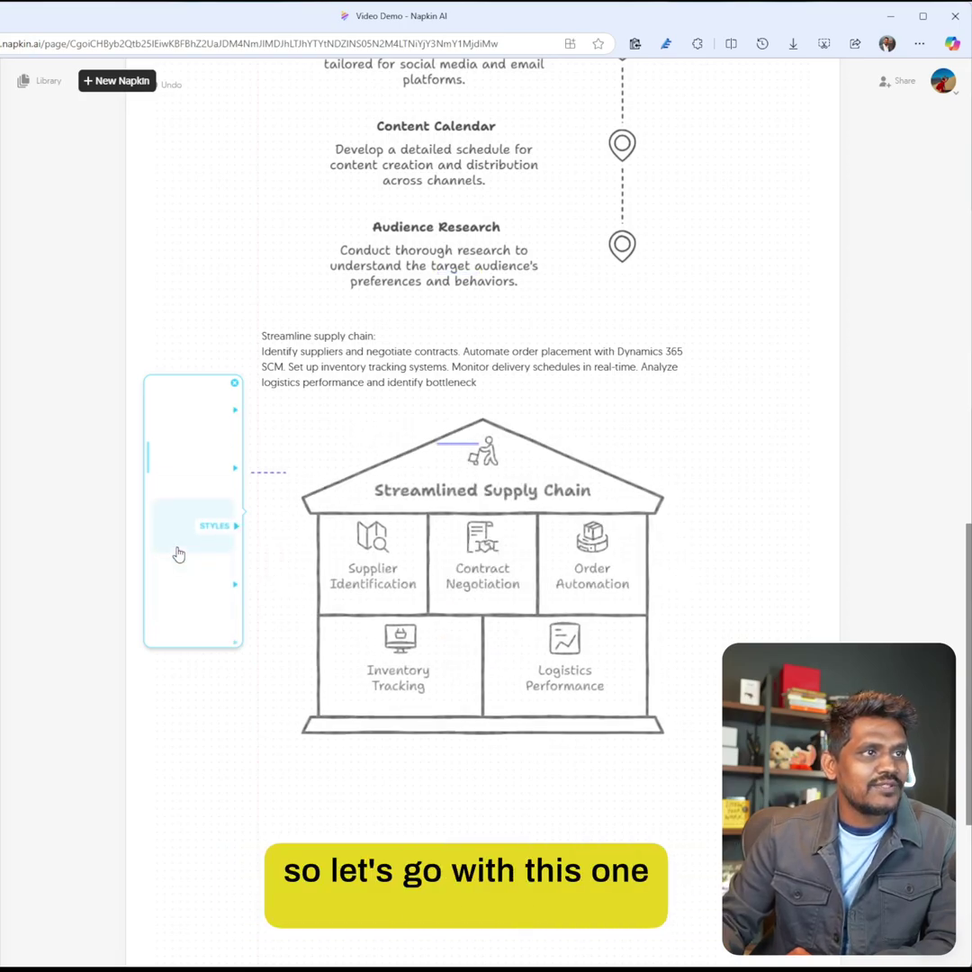
left_click(188, 497)
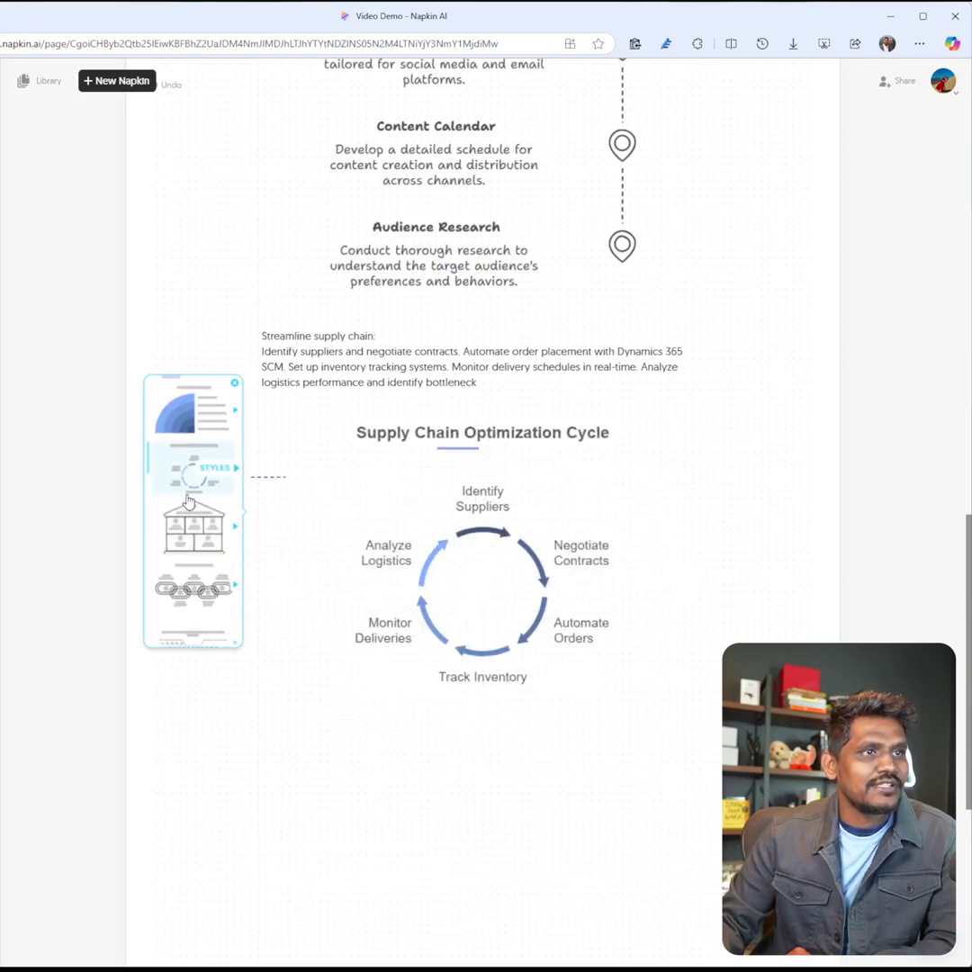
left_click(192, 495)
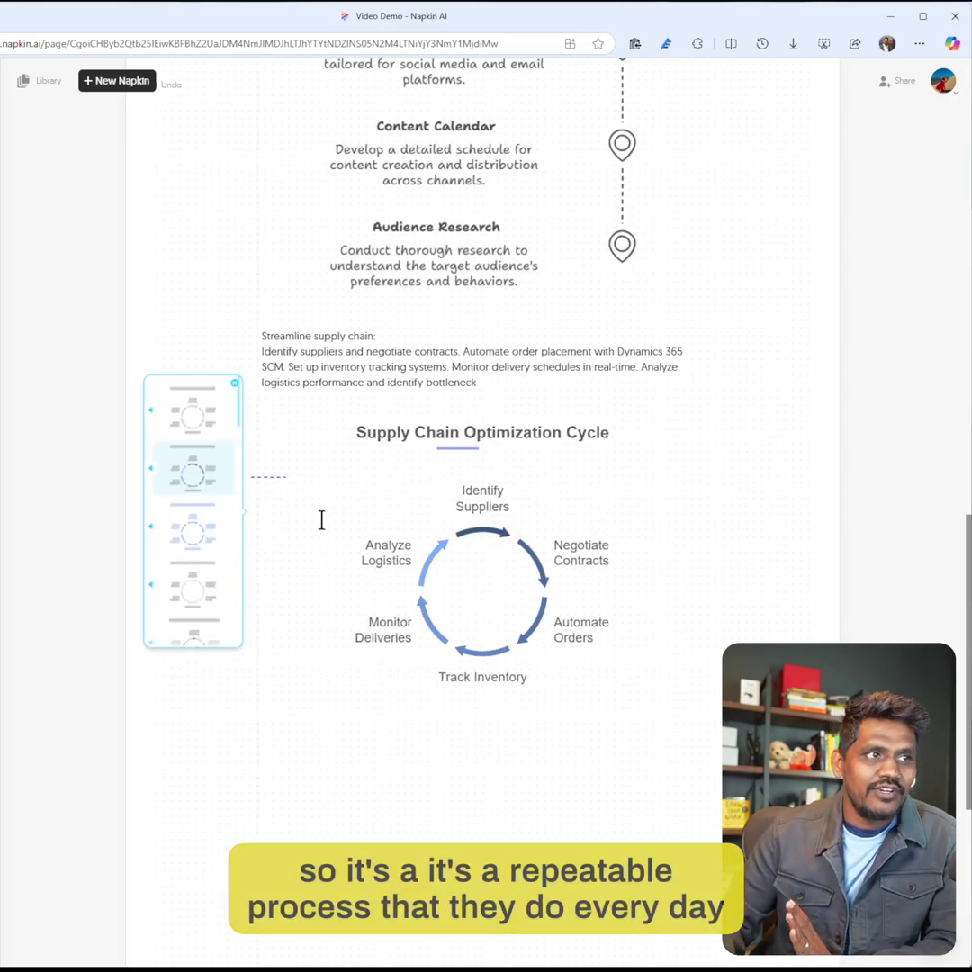
left_click(205, 522)
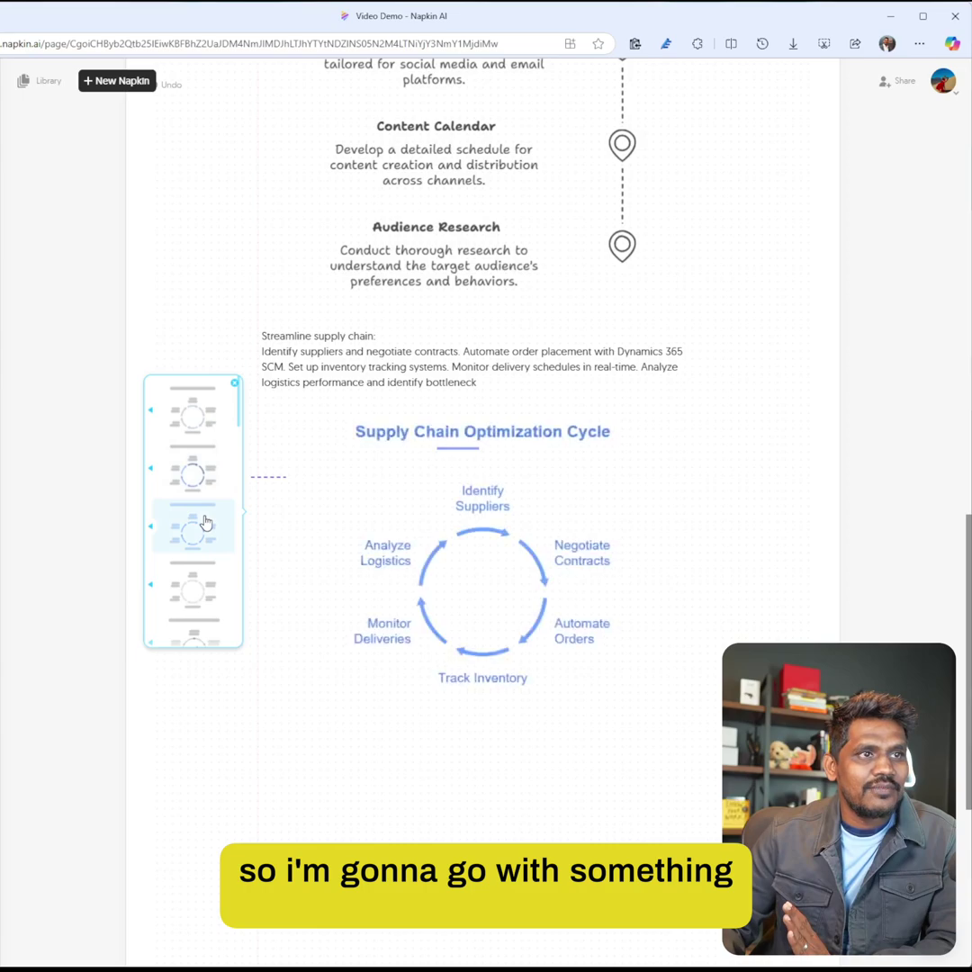
left_click(288, 526)
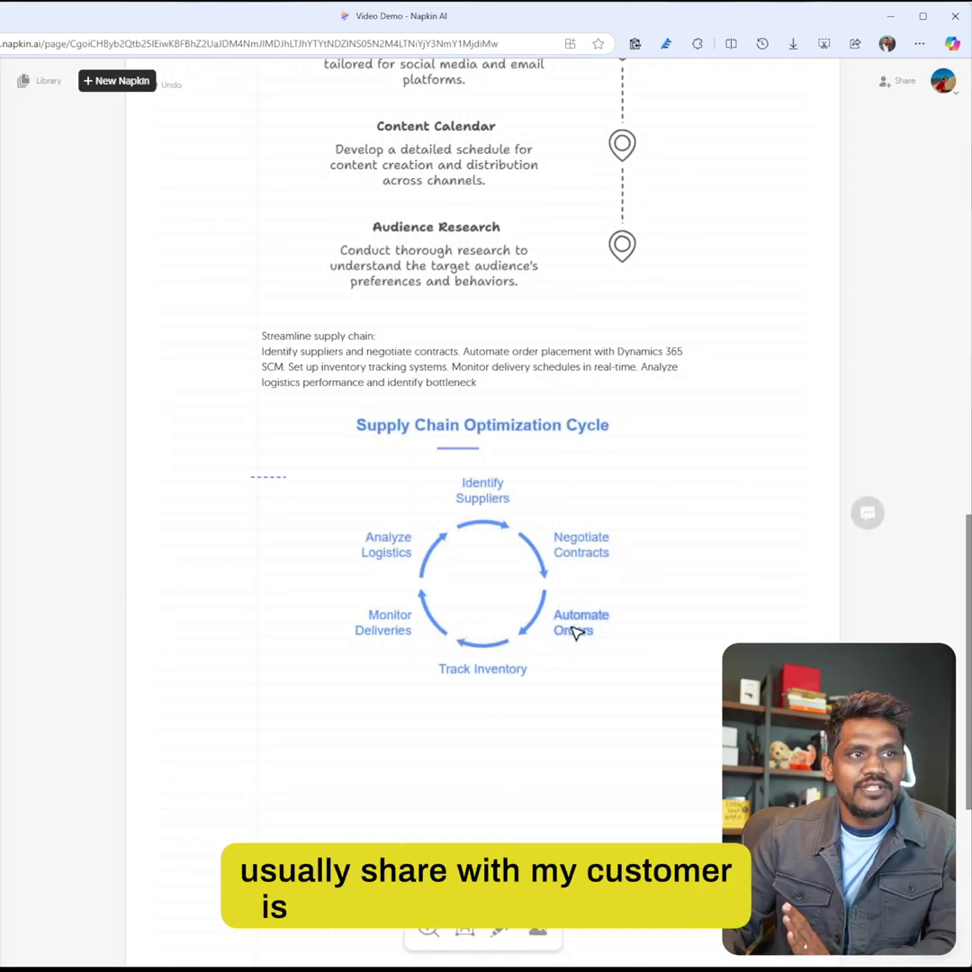
Colour the Automate Orders label red and the Track Inventory label purple in the Supply Chain Optimization Cycle.
left_click(608, 576)
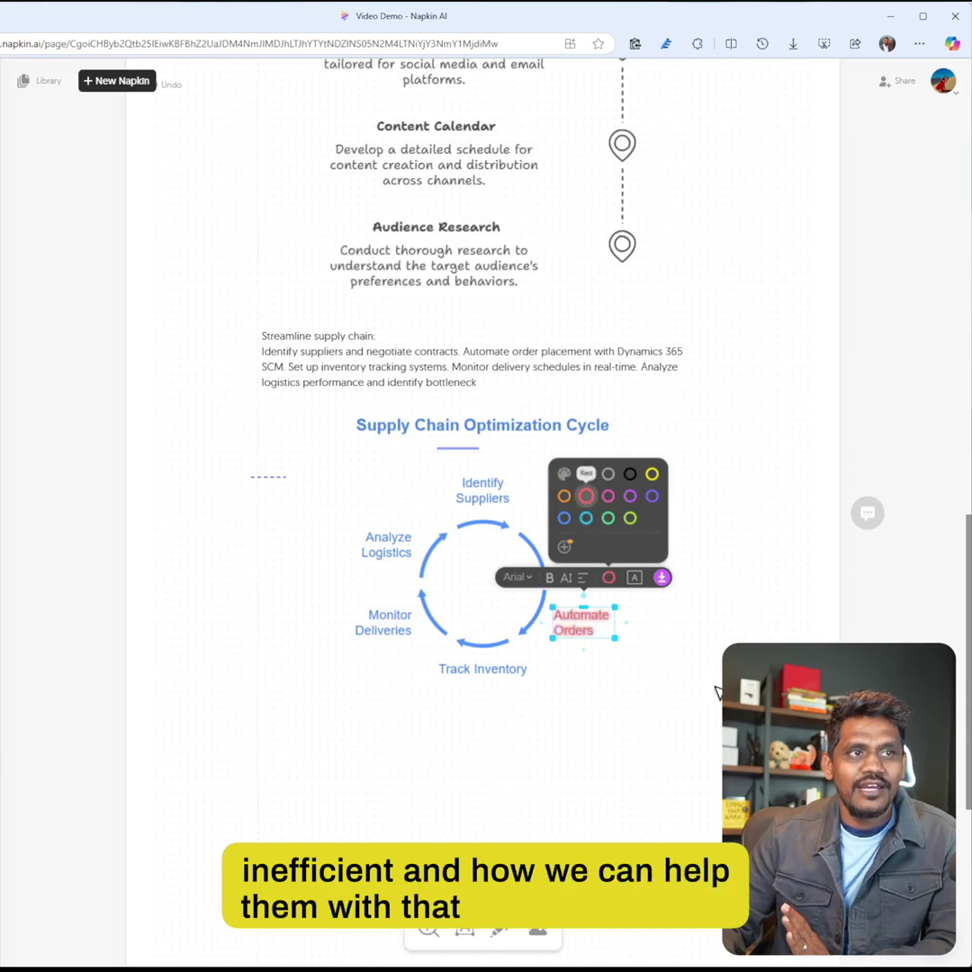
left_click(718, 691)
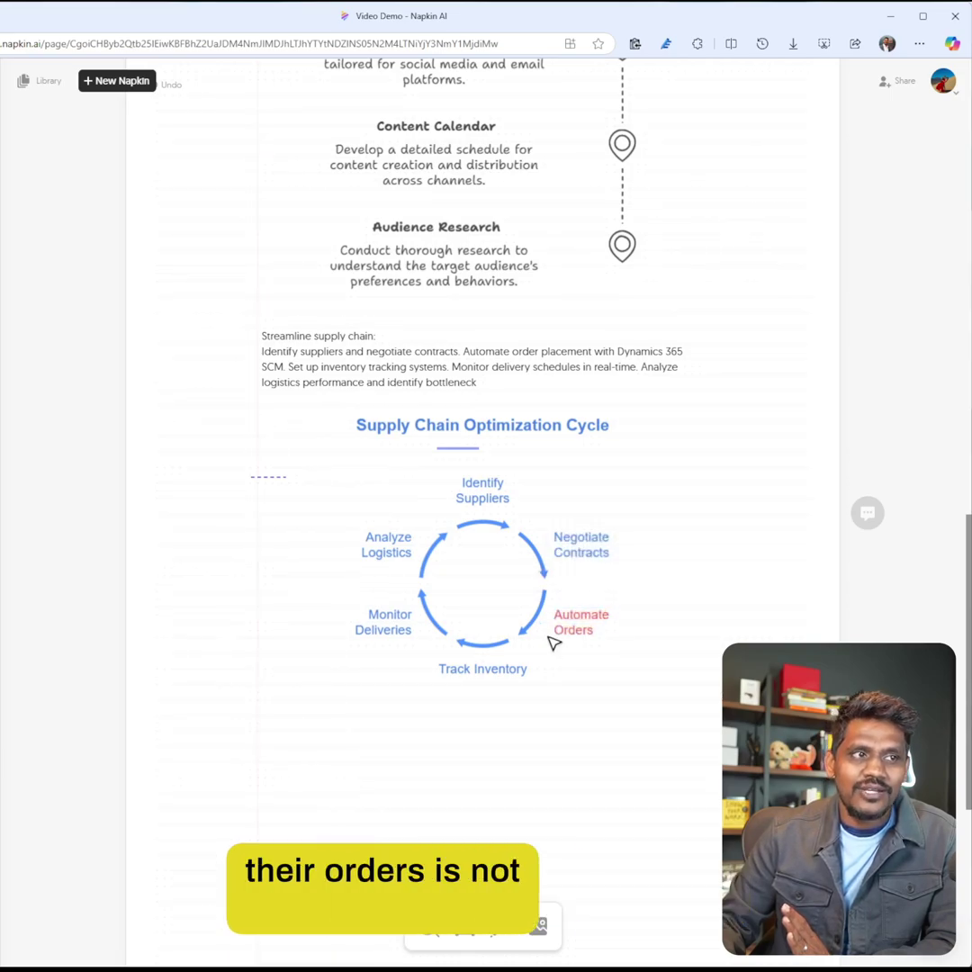
left_click(472, 671)
left_click(508, 633)
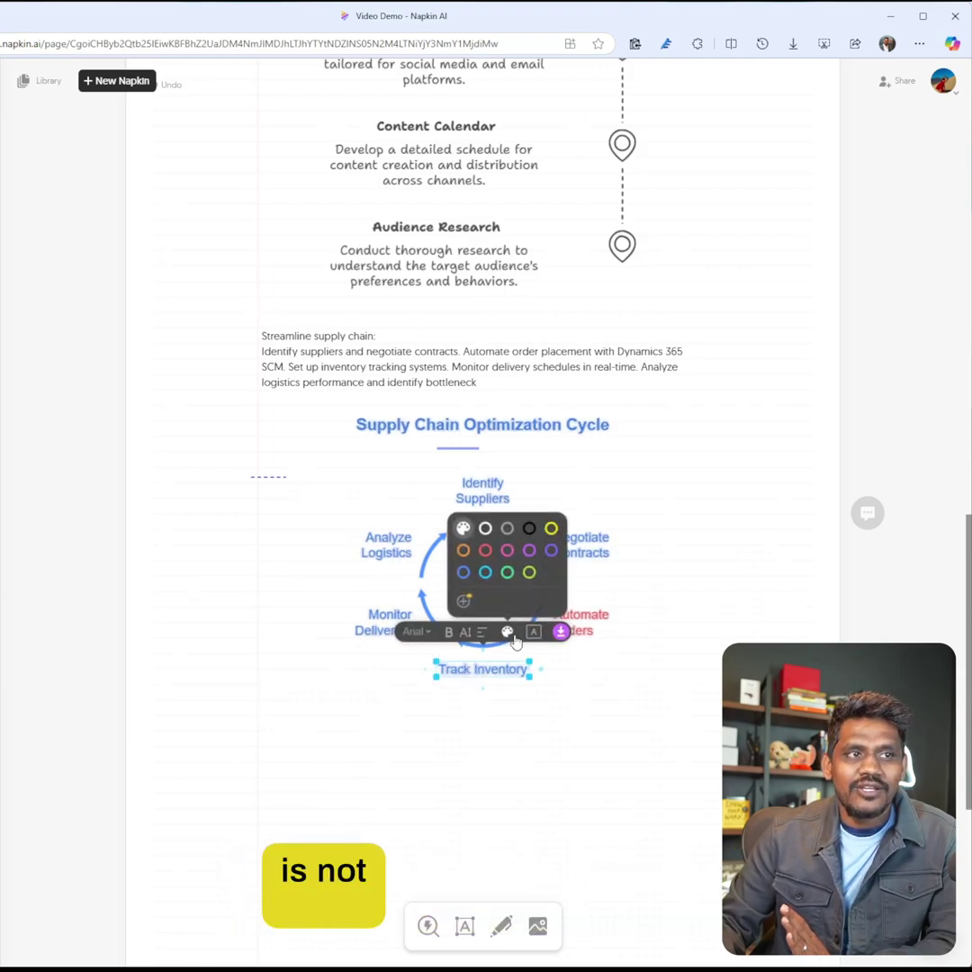
left_click(529, 550)
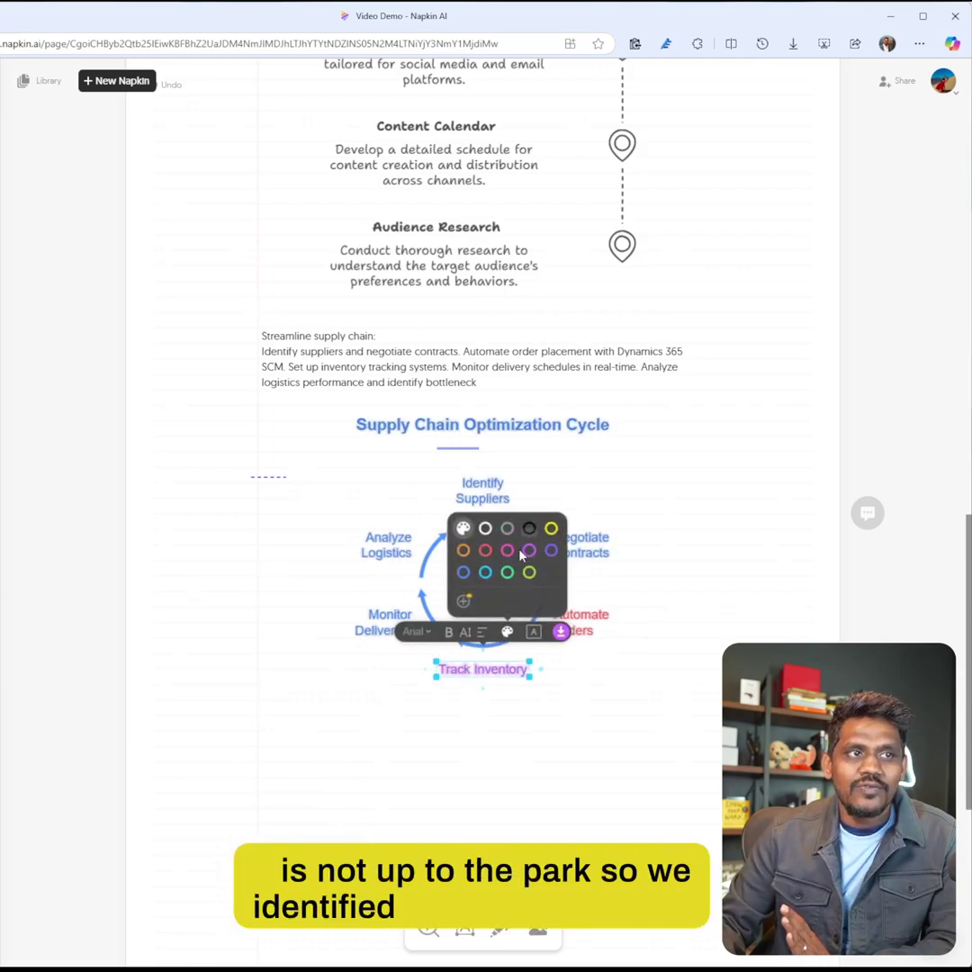